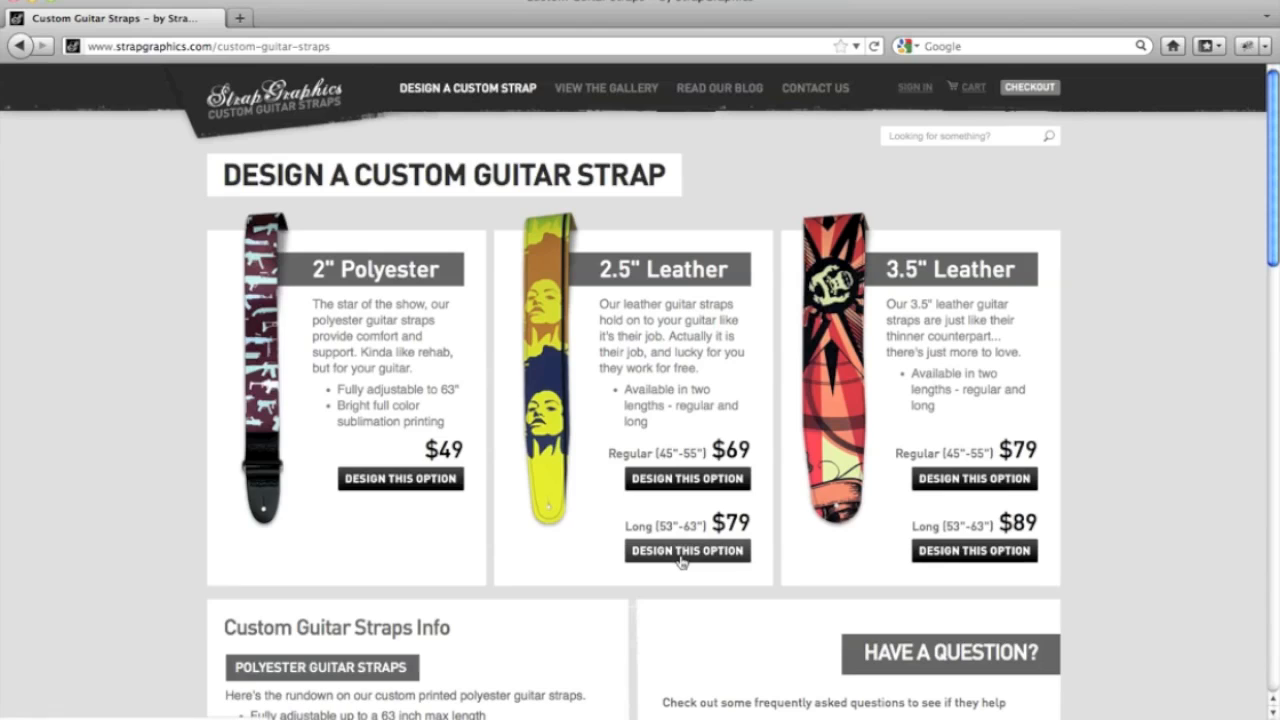
# Step: Start designing a regular-length 2.5" leather strap and bring up the background choices
pyautogui.click(698, 487)
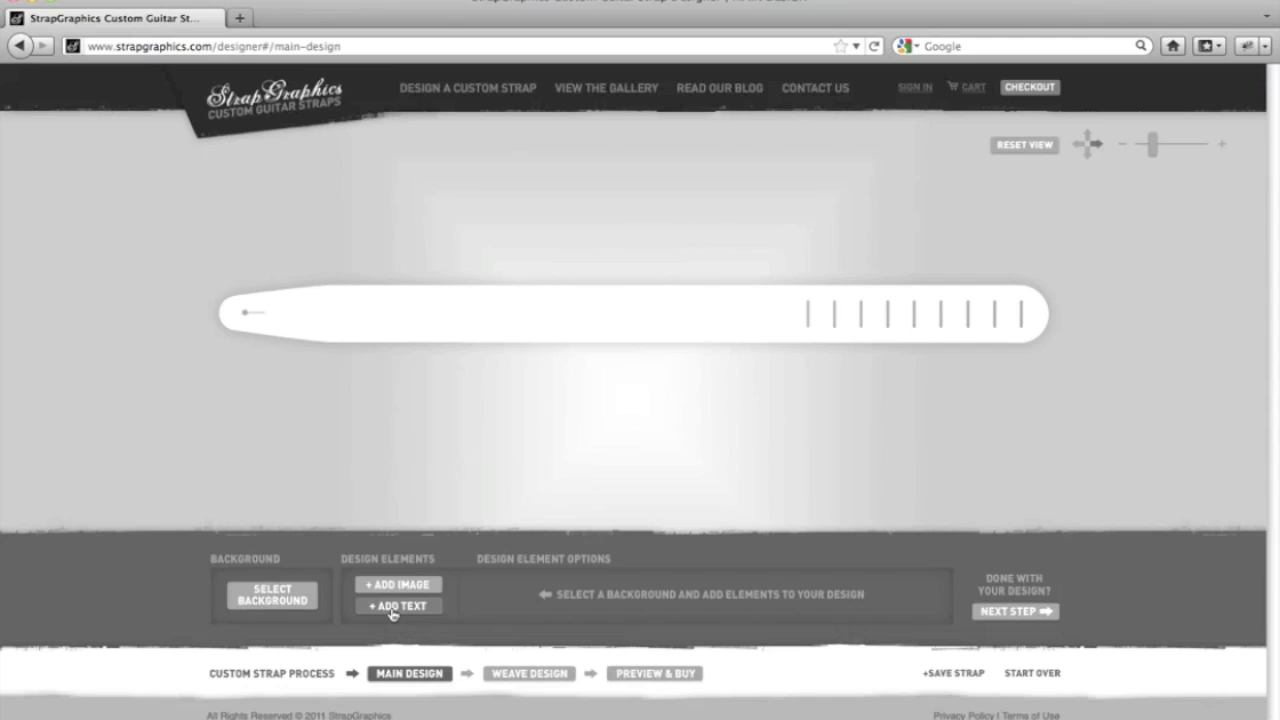
pyautogui.click(292, 598)
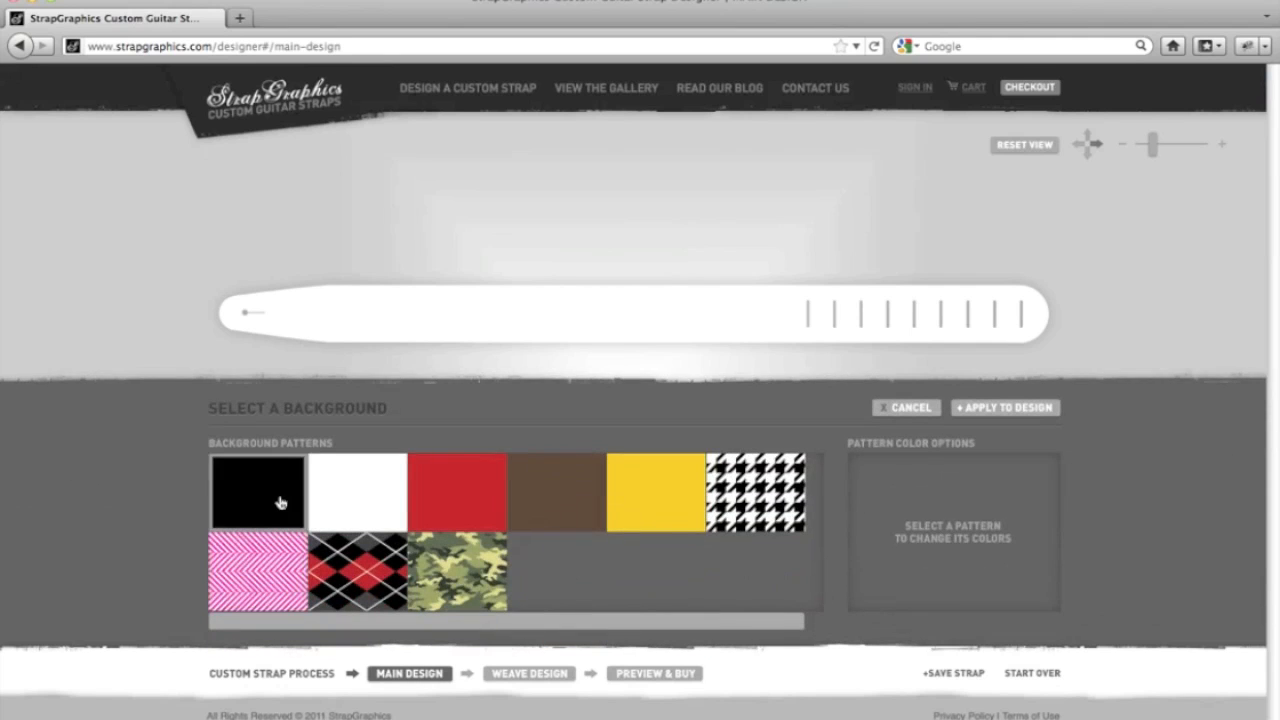
# Step: Try the houndstooth background and look through the swatch and wheel views of the picker for its Color 1
pyautogui.click(755, 485)
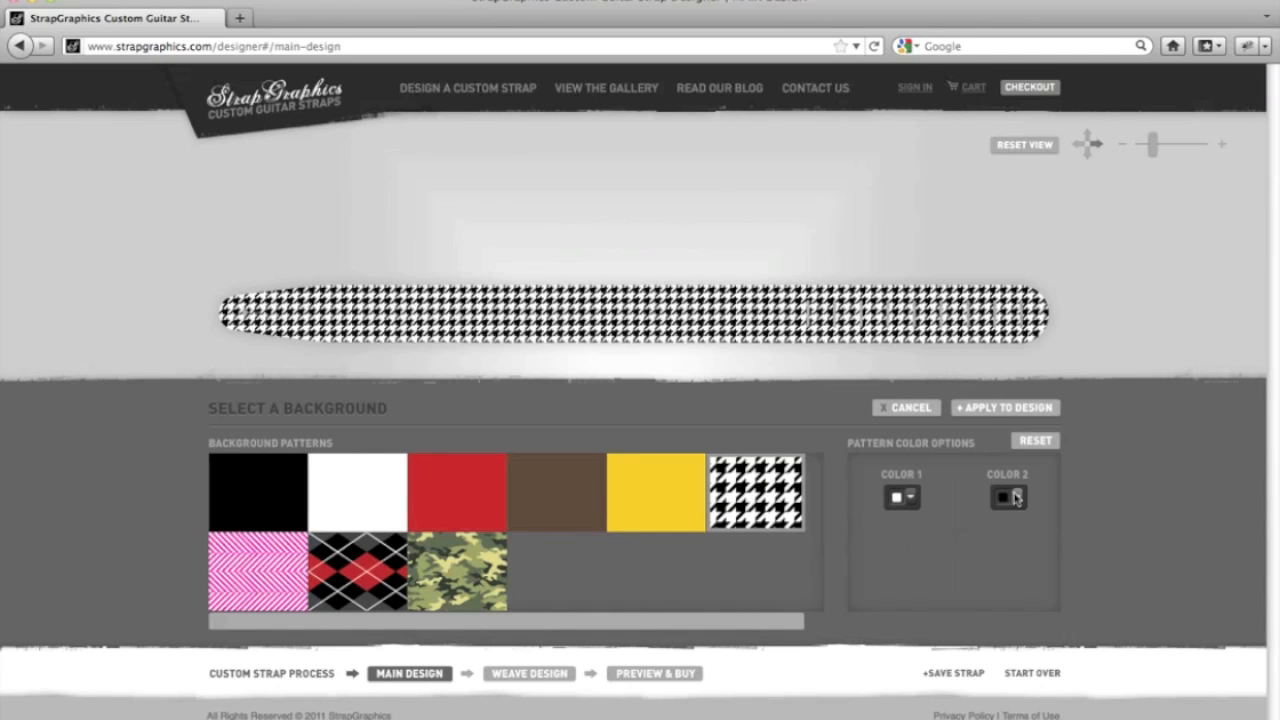
pyautogui.click(903, 497)
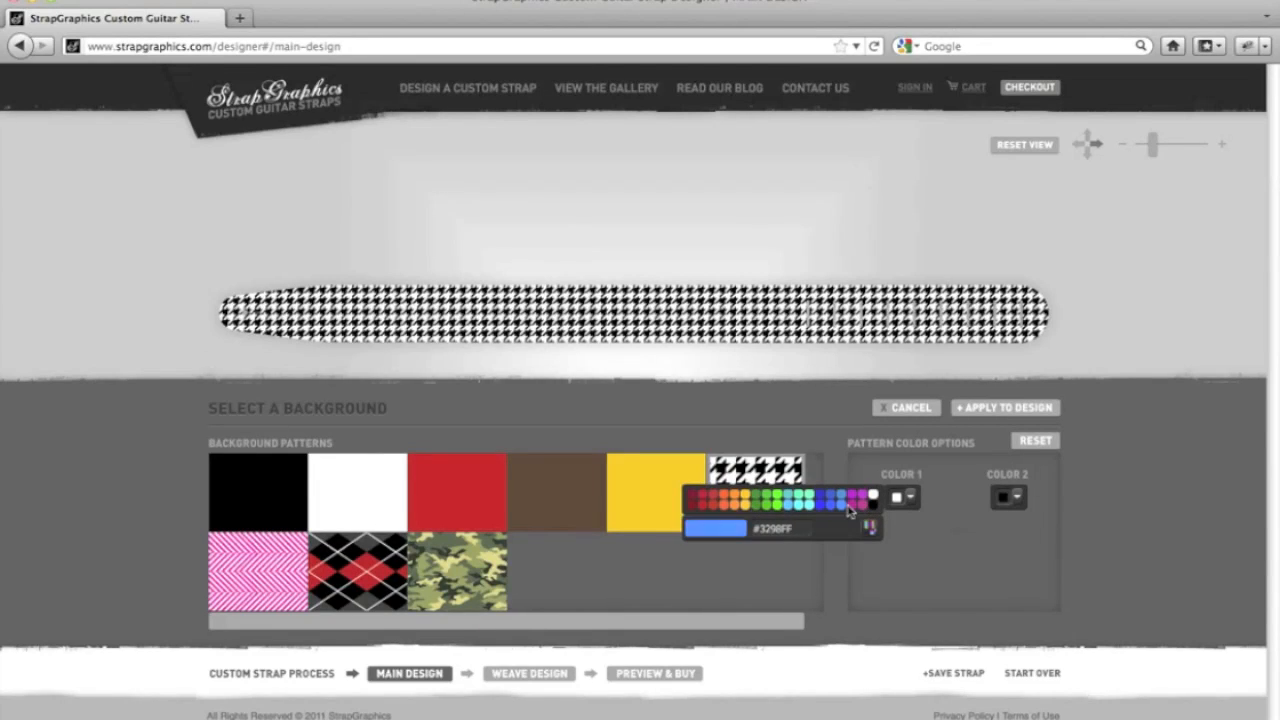
pyautogui.click(868, 525)
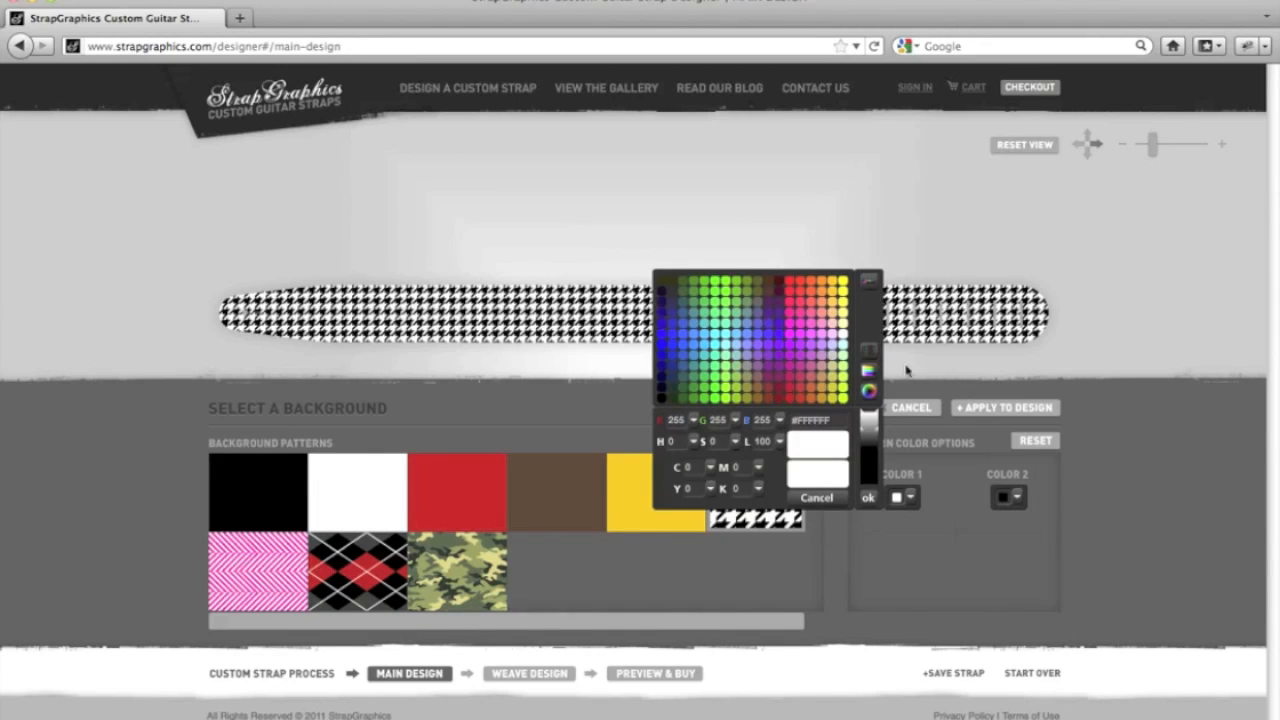
pyautogui.click(869, 373)
pyautogui.click(870, 393)
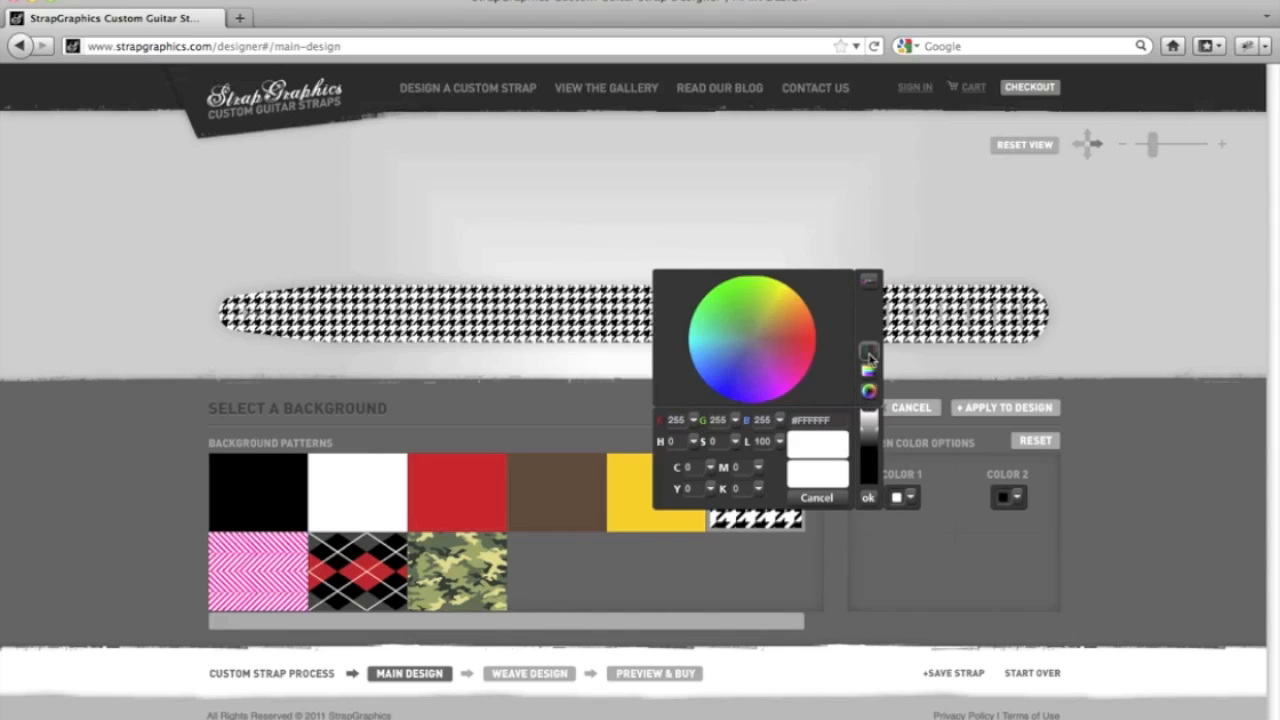
pyautogui.click(869, 351)
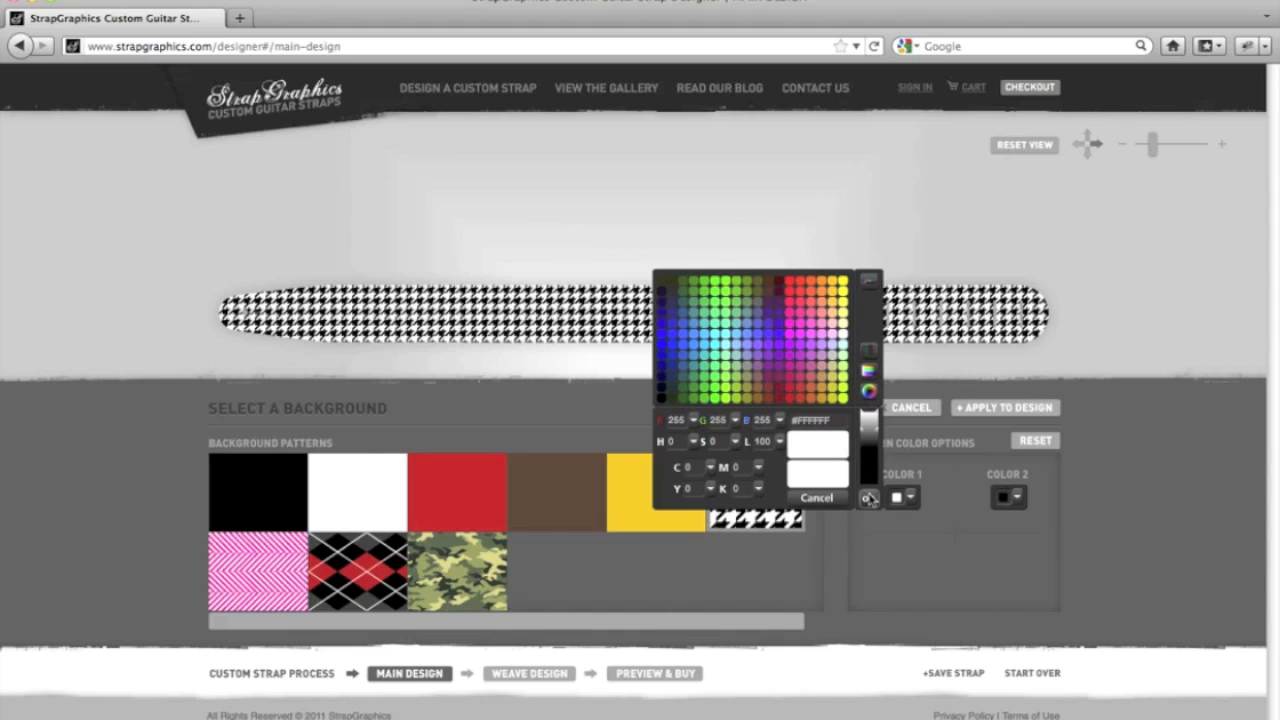
pyautogui.click(868, 498)
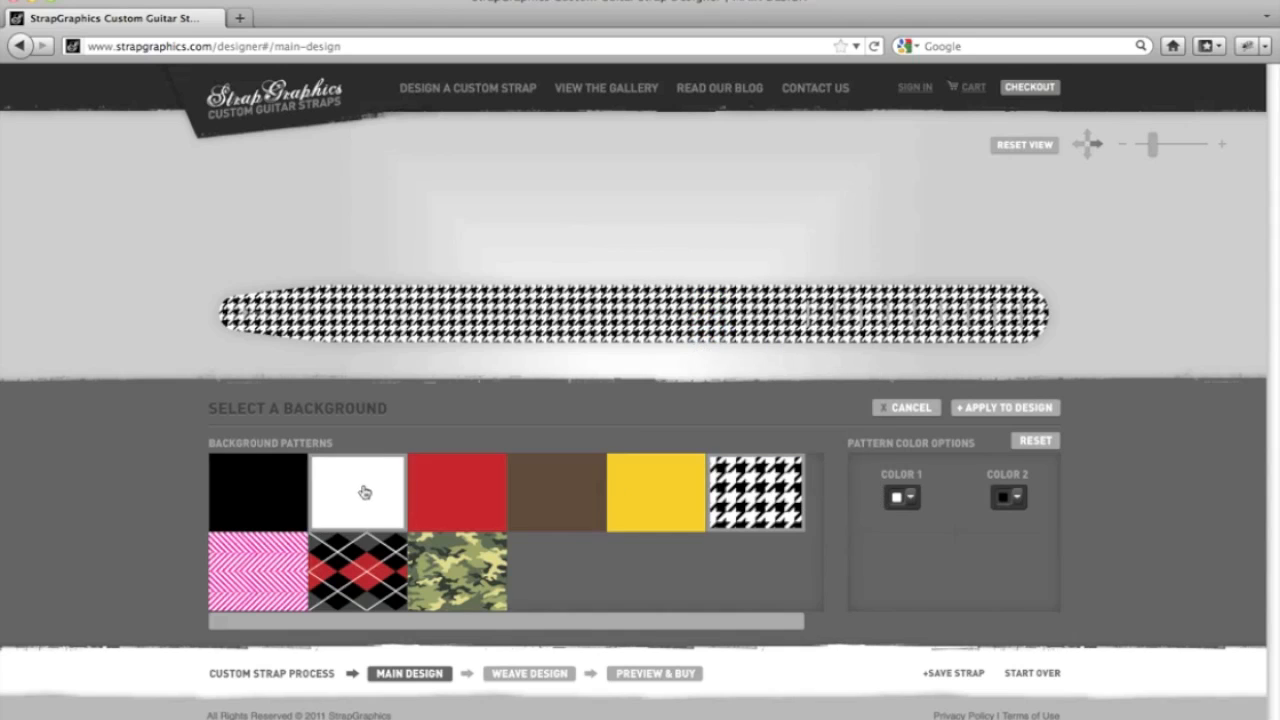
# Step: Apply the solid black background to the strap design
pyautogui.click(258, 493)
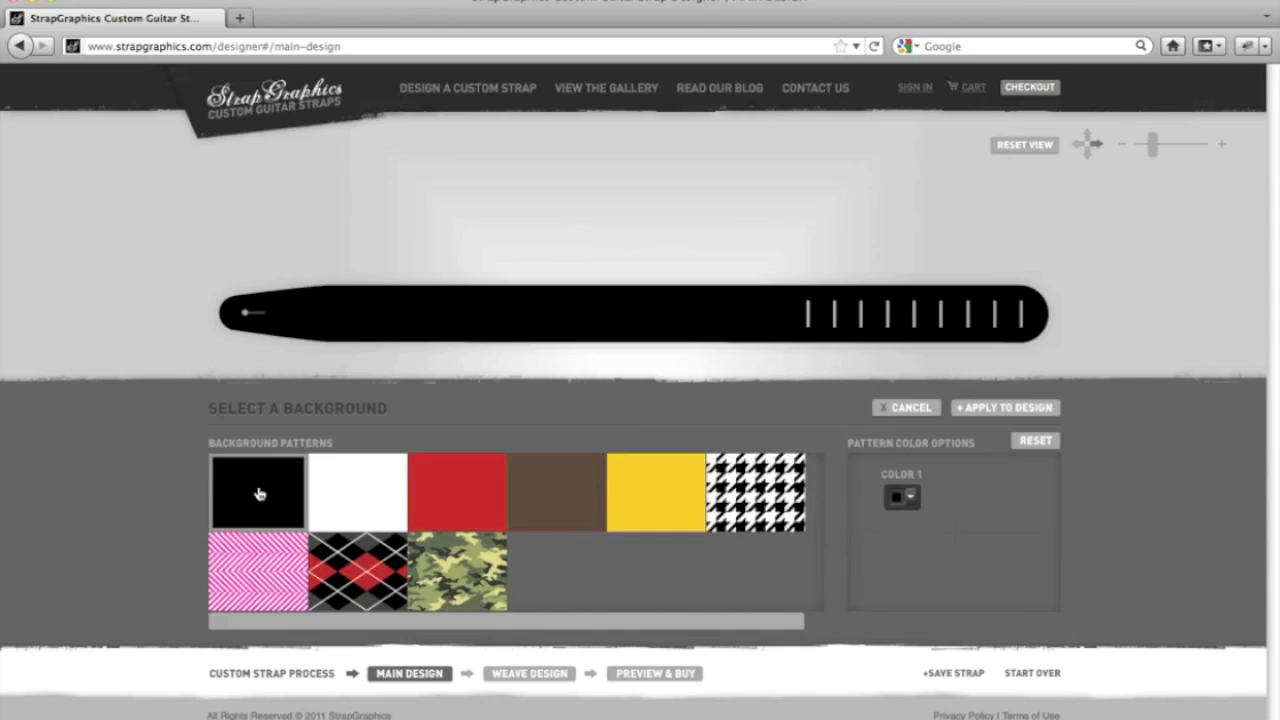
pyautogui.click(1004, 408)
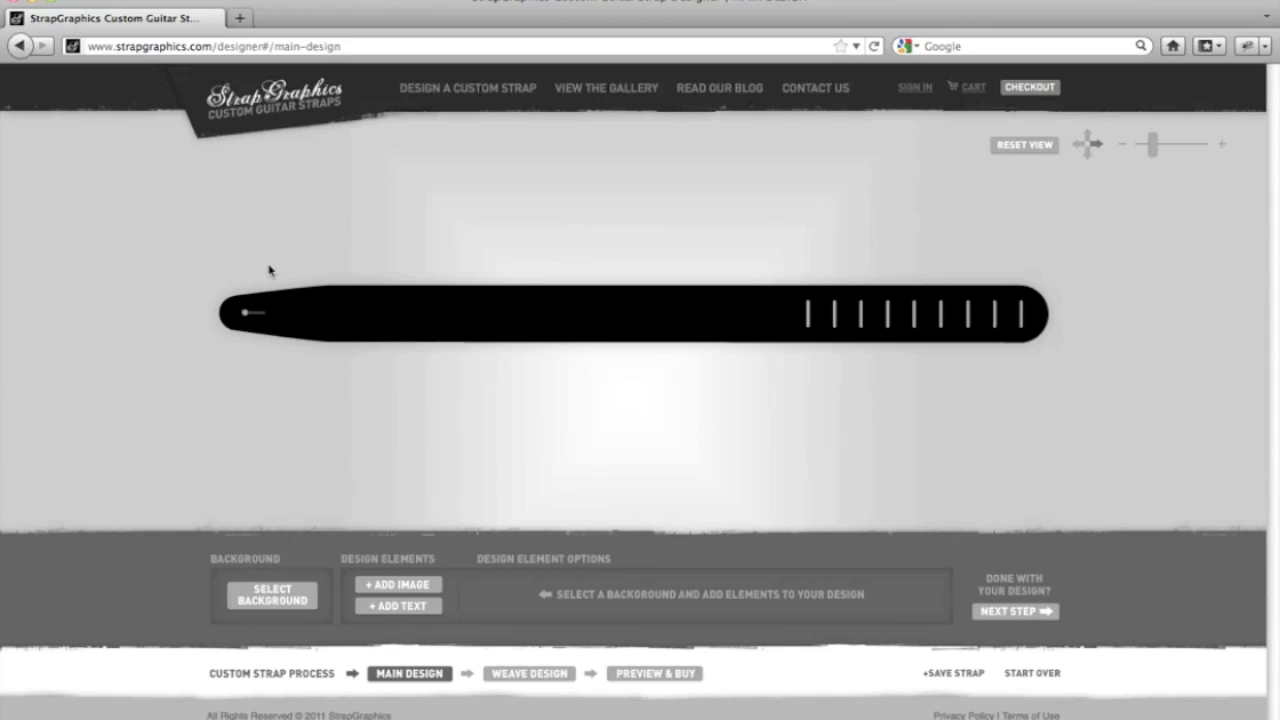
# Step: Upload sg-logo-on-black.jpg from the SG folder as an image on the strap
pyautogui.click(389, 580)
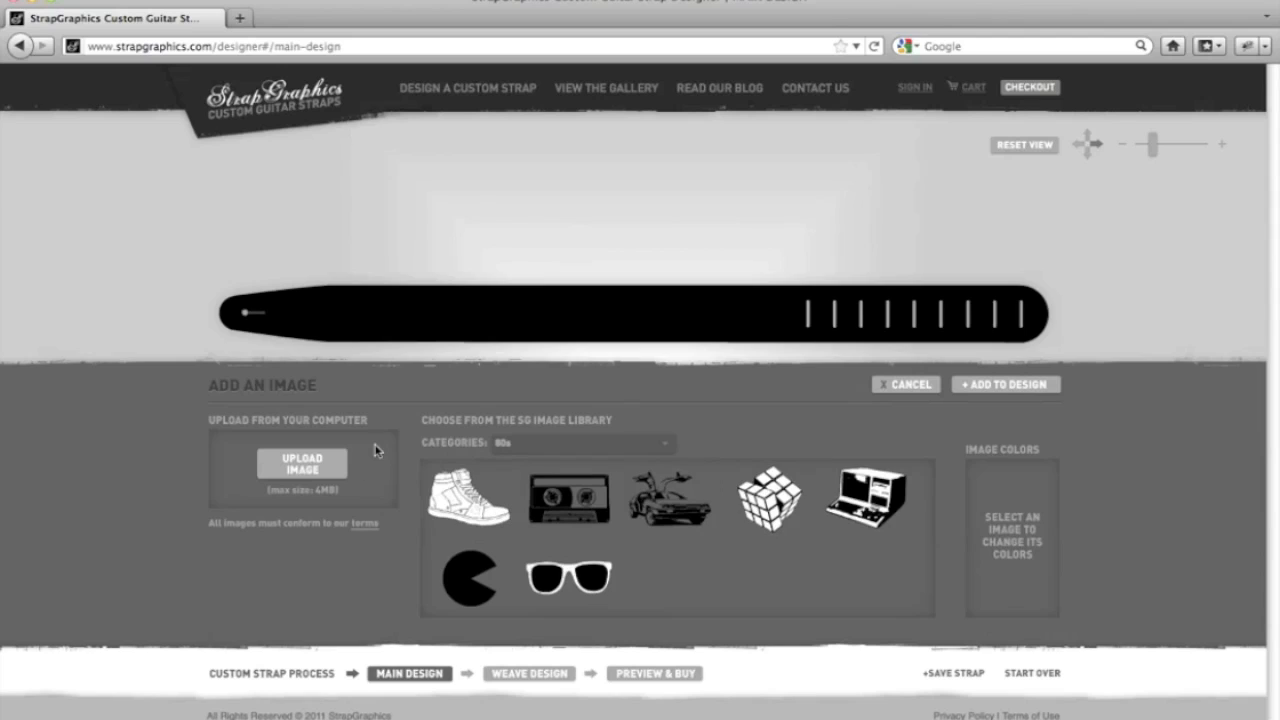
pyautogui.click(318, 467)
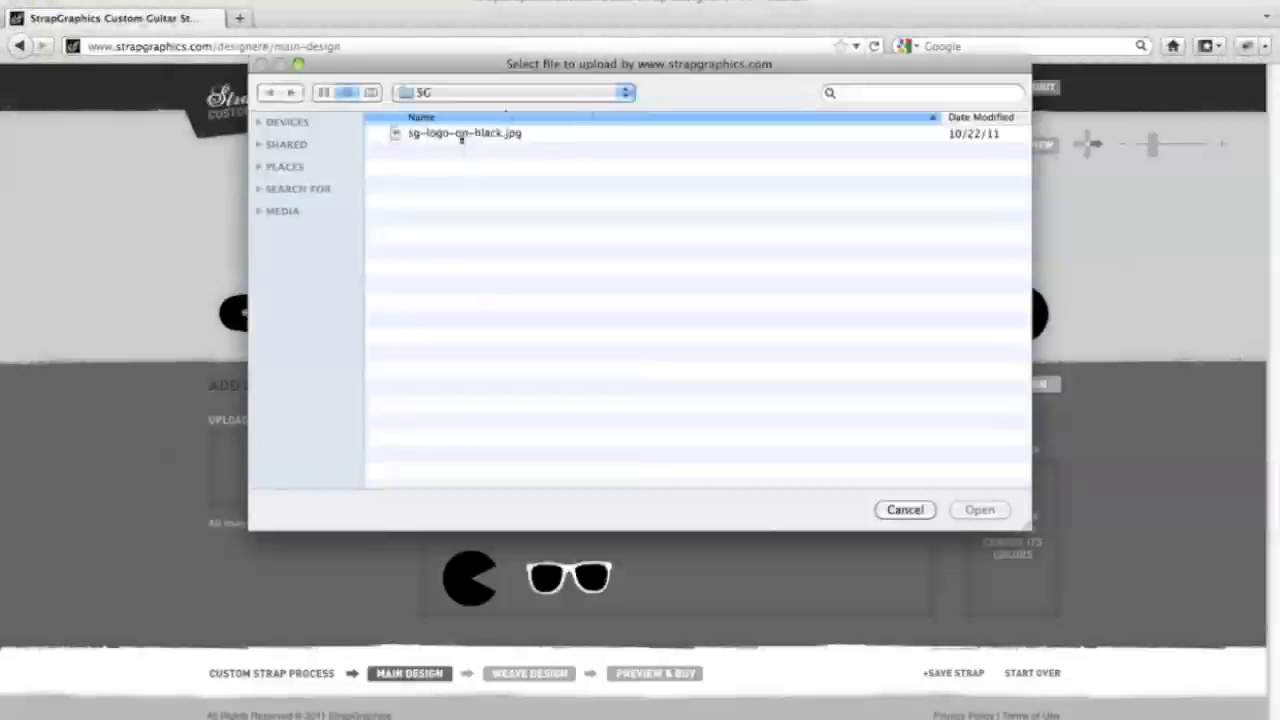
pyautogui.doubleClick(462, 135)
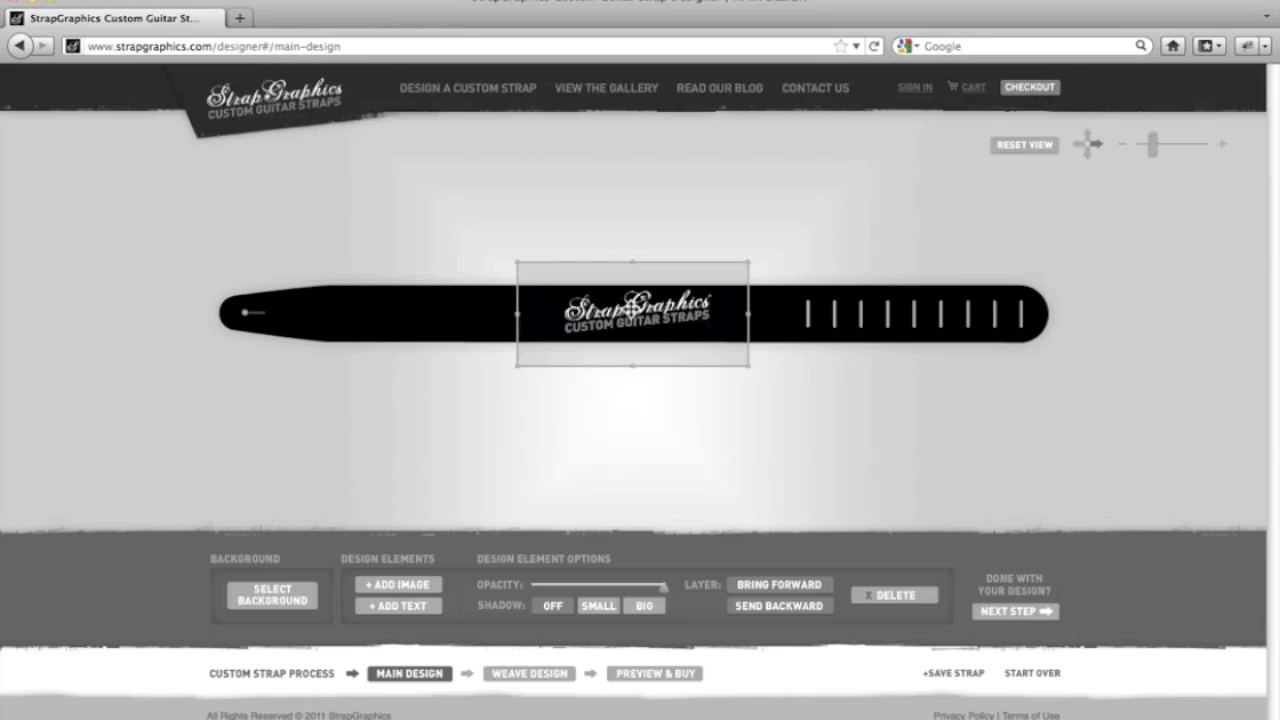
# Step: Move the logo toward the strap's tapered end and try out scaling and rotating it
pyautogui.moveTo(669, 312); pyautogui.dragTo(440, 314)
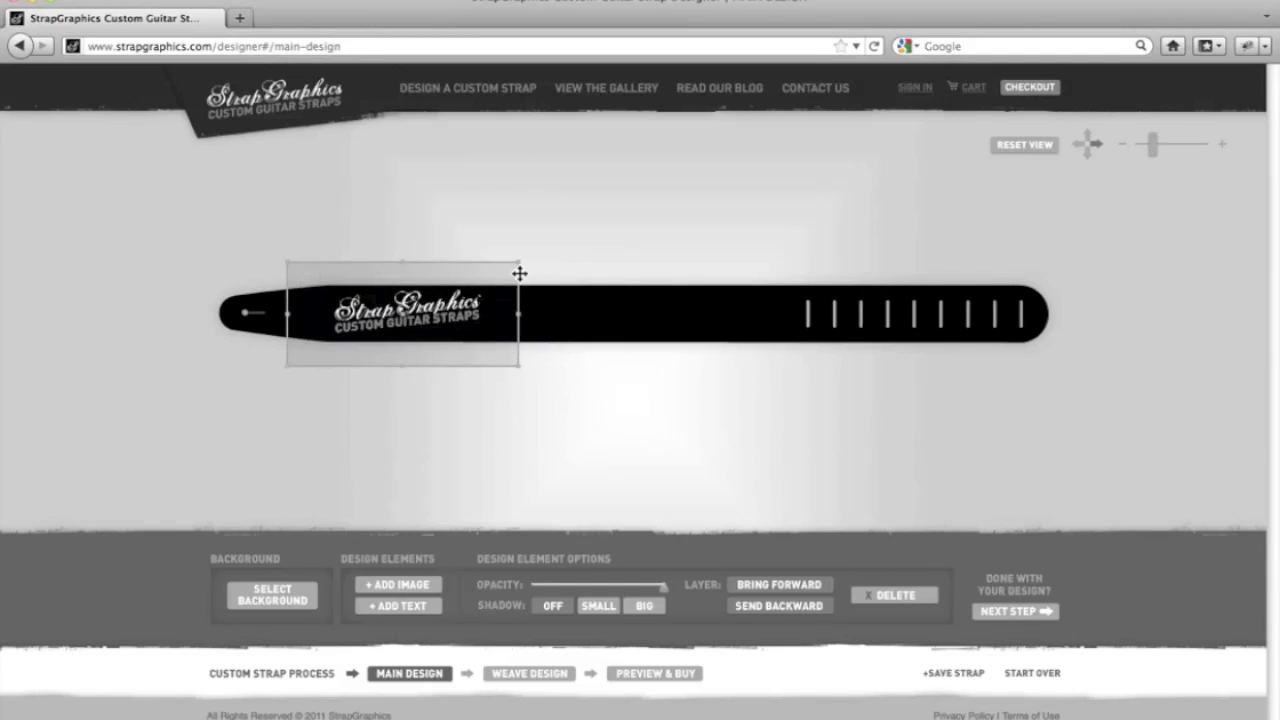
pyautogui.moveTo(516, 262)
pyautogui.mouseDown()
pyautogui.moveTo(443, 280)
pyautogui.moveTo(560, 263)
pyautogui.moveTo(519, 273)
pyautogui.mouseUp()
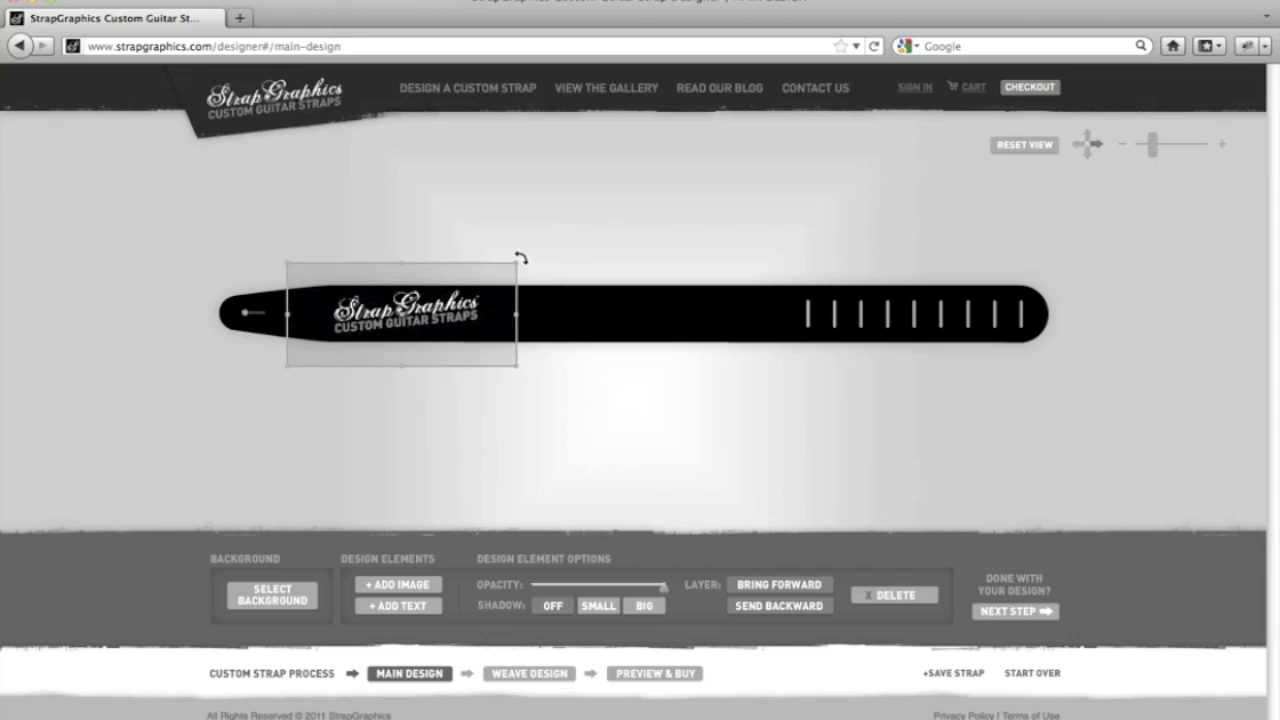
pyautogui.moveTo(520, 258); pyautogui.dragTo(575, 287)
pyautogui.click(590, 345)
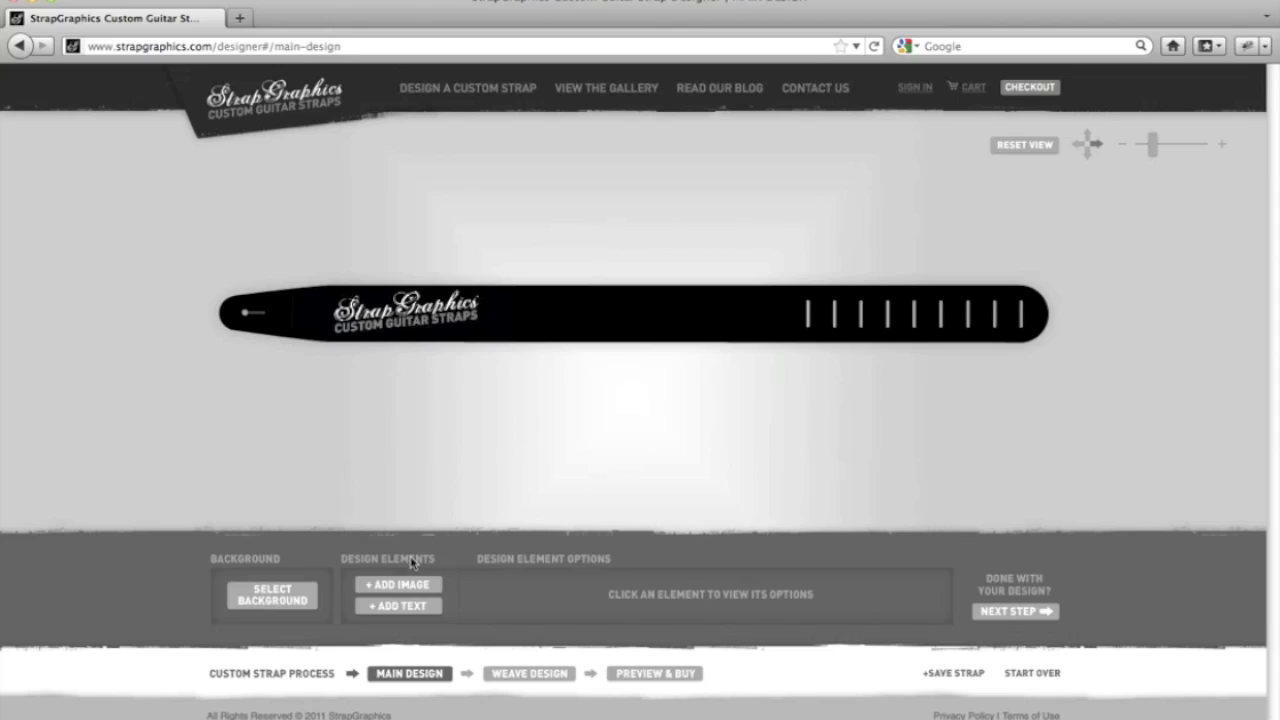
# Step: Add the faceted nautical star from the Stars and Hearts image category, coloured yellow, to the design
pyautogui.click(415, 585)
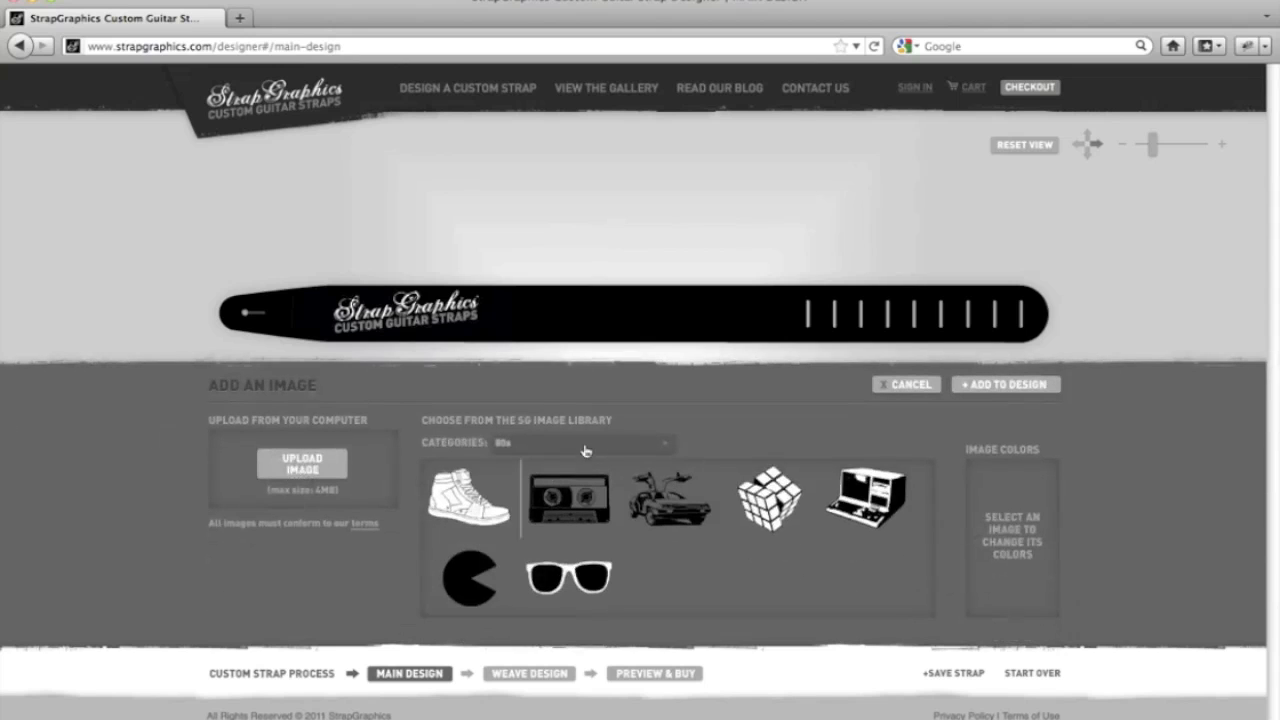
pyautogui.click(660, 443)
pyautogui.moveTo(671, 482); pyautogui.dragTo(674, 522)
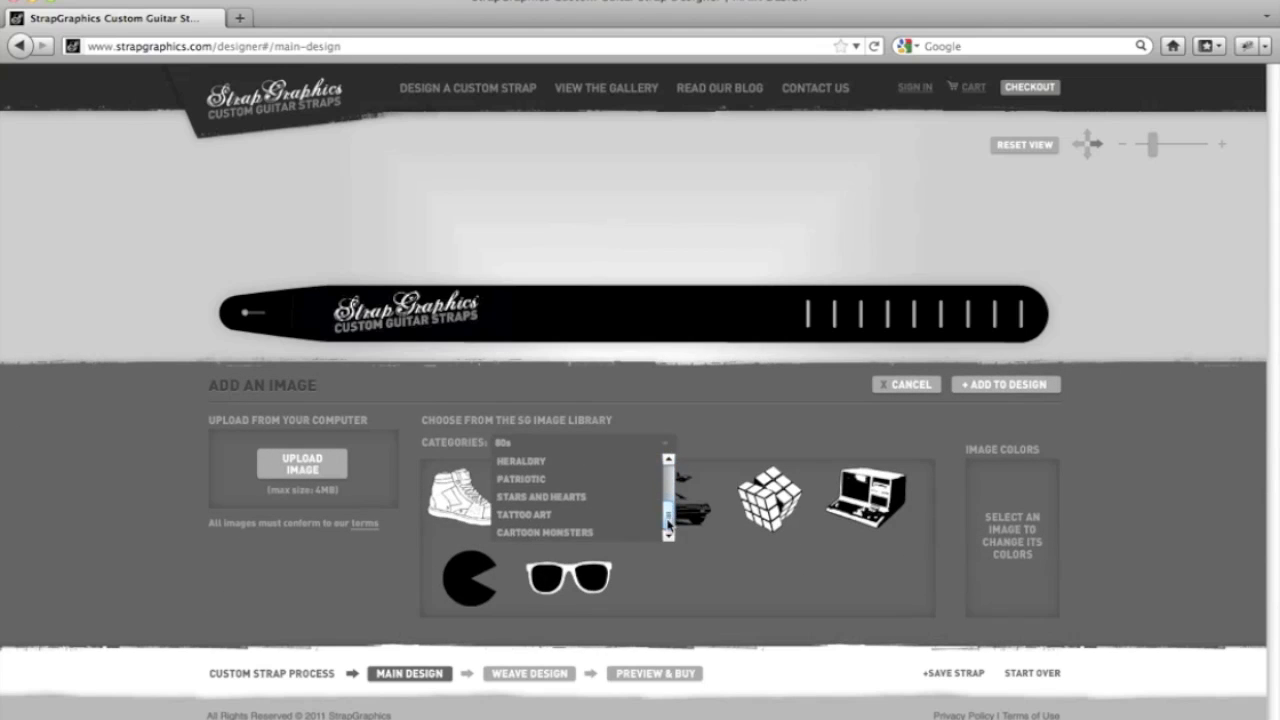
pyautogui.click(564, 502)
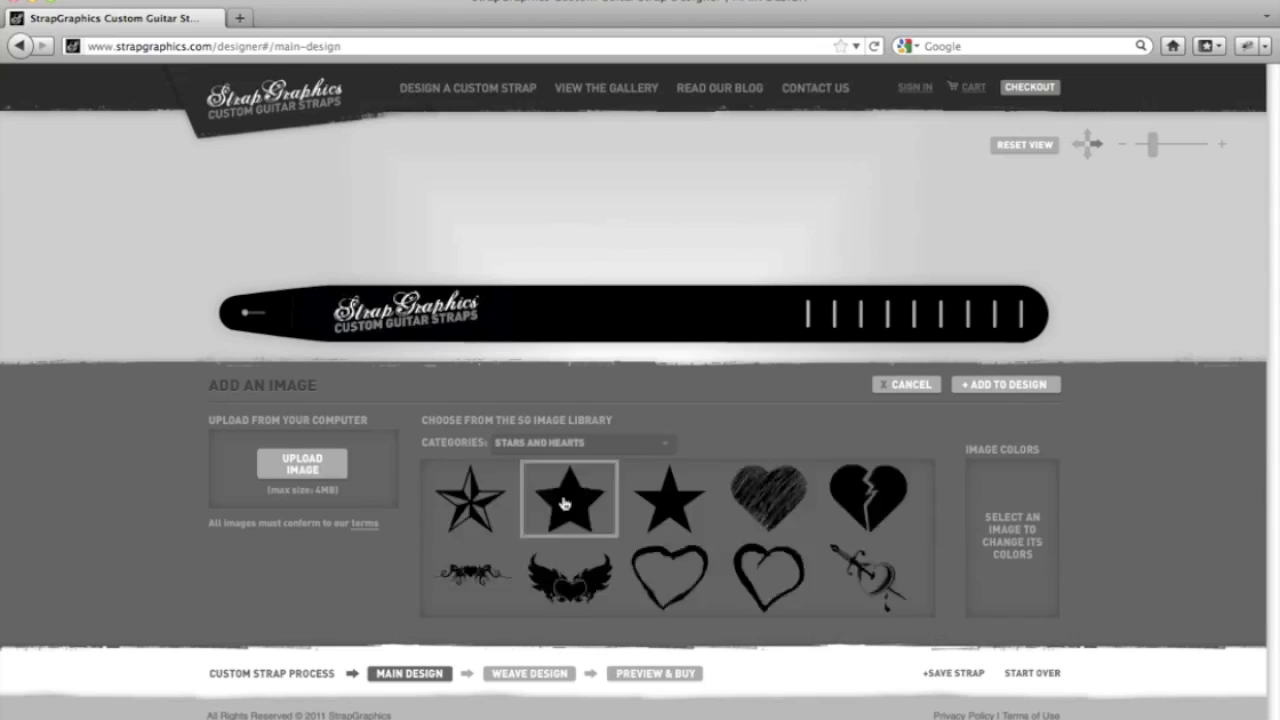
pyautogui.click(476, 513)
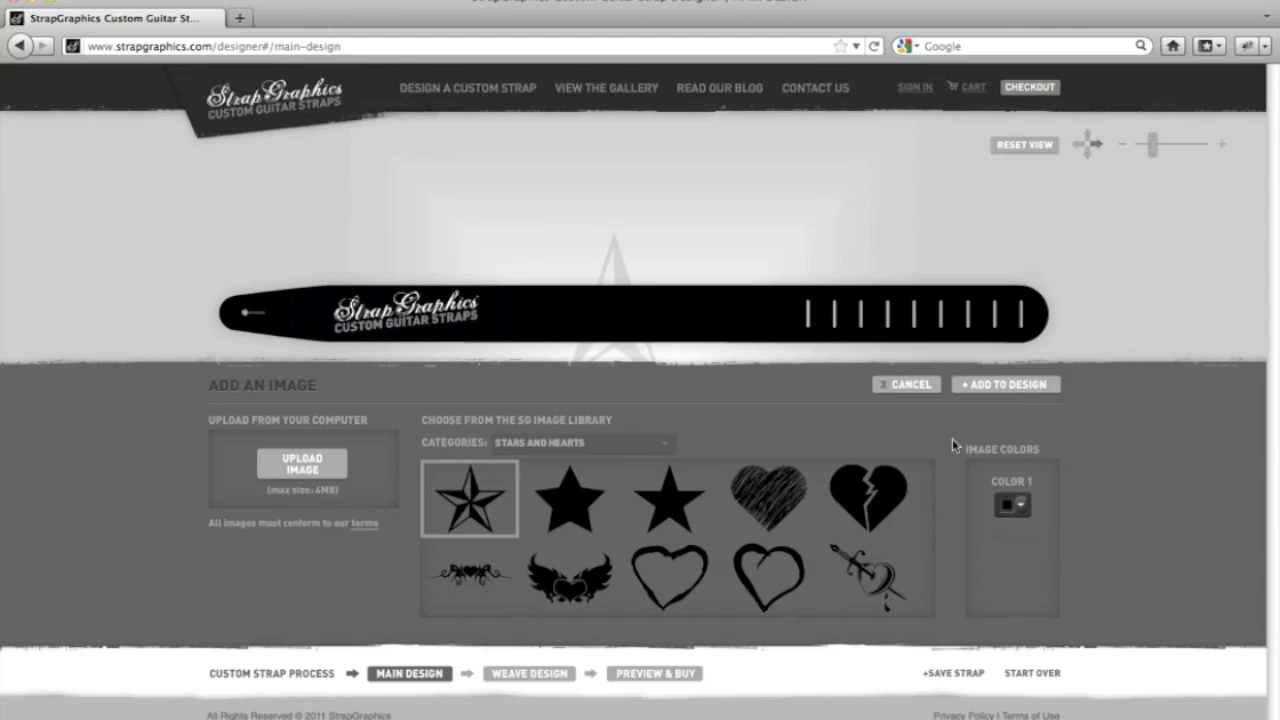
pyautogui.click(1019, 506)
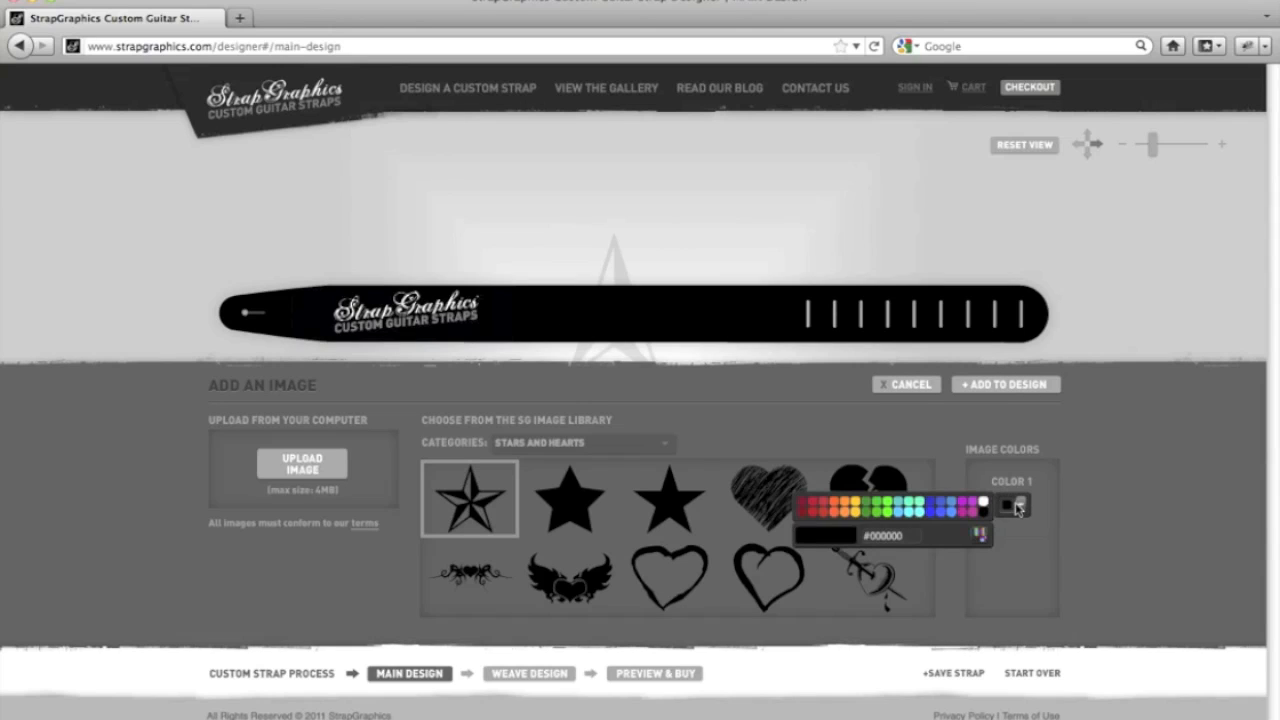
pyautogui.click(855, 509)
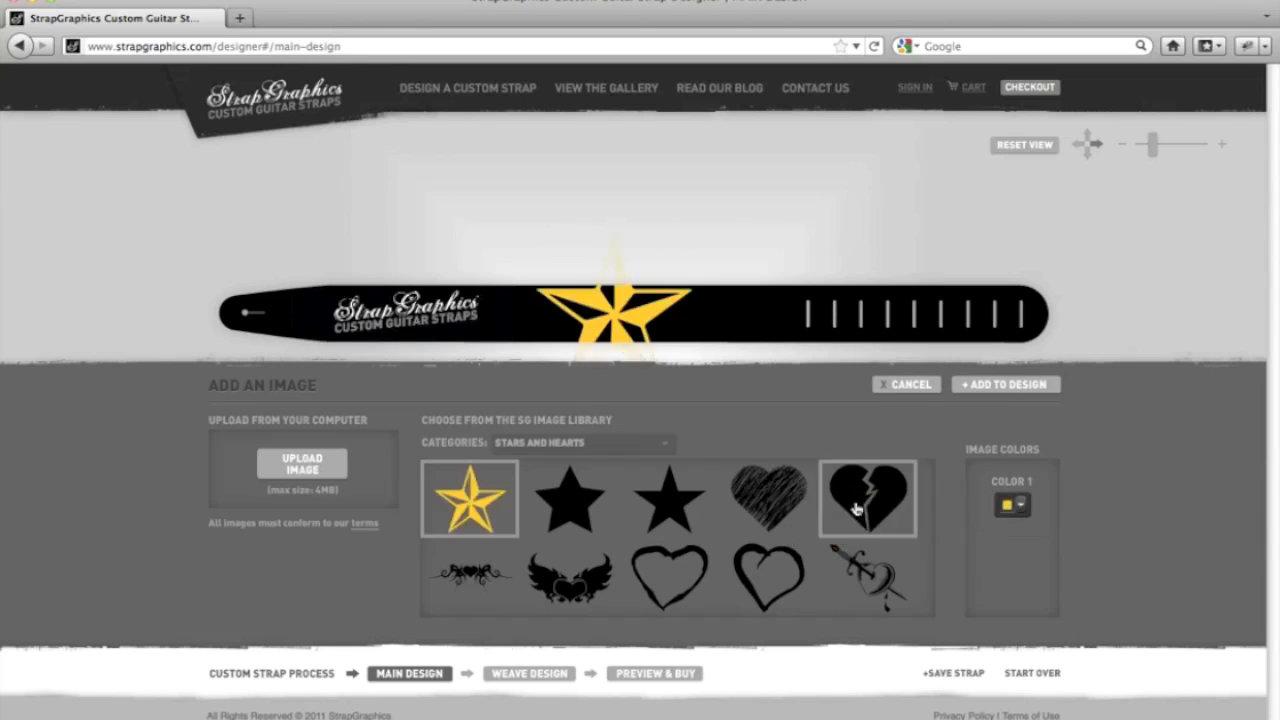
pyautogui.click(1007, 385)
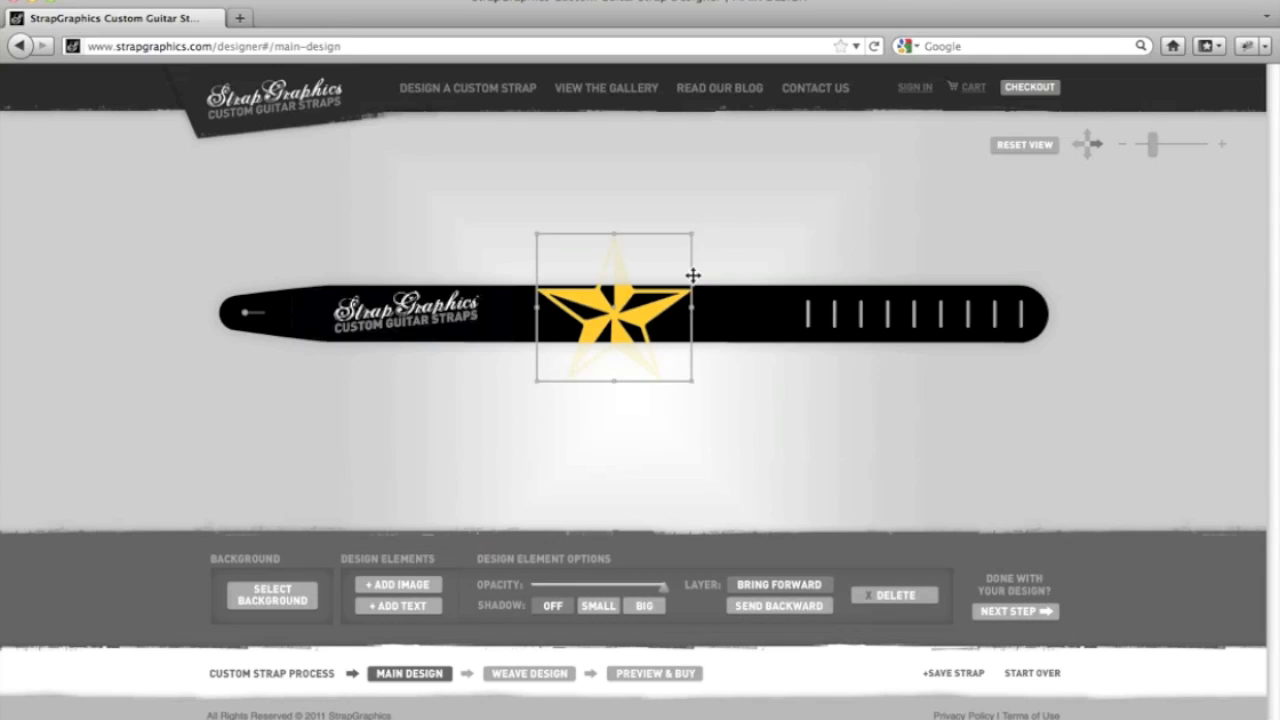
# Step: Shrink the star to the strap's width, rotate it and place it directly beside the logo
pyautogui.moveTo(692, 234); pyautogui.dragTo(546, 331)
pyautogui.click(684, 416)
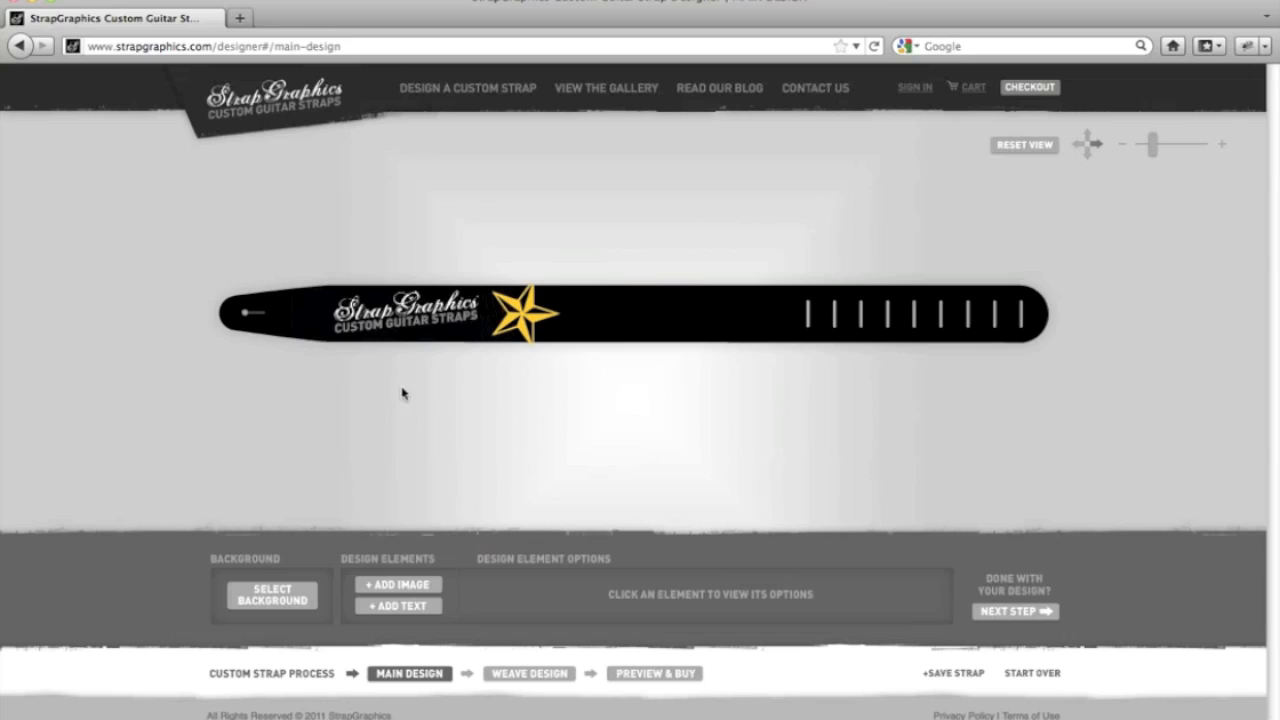
# Step: Set up a new text element in the Capture It font, size XL, coloured yellow
pyautogui.click(399, 606)
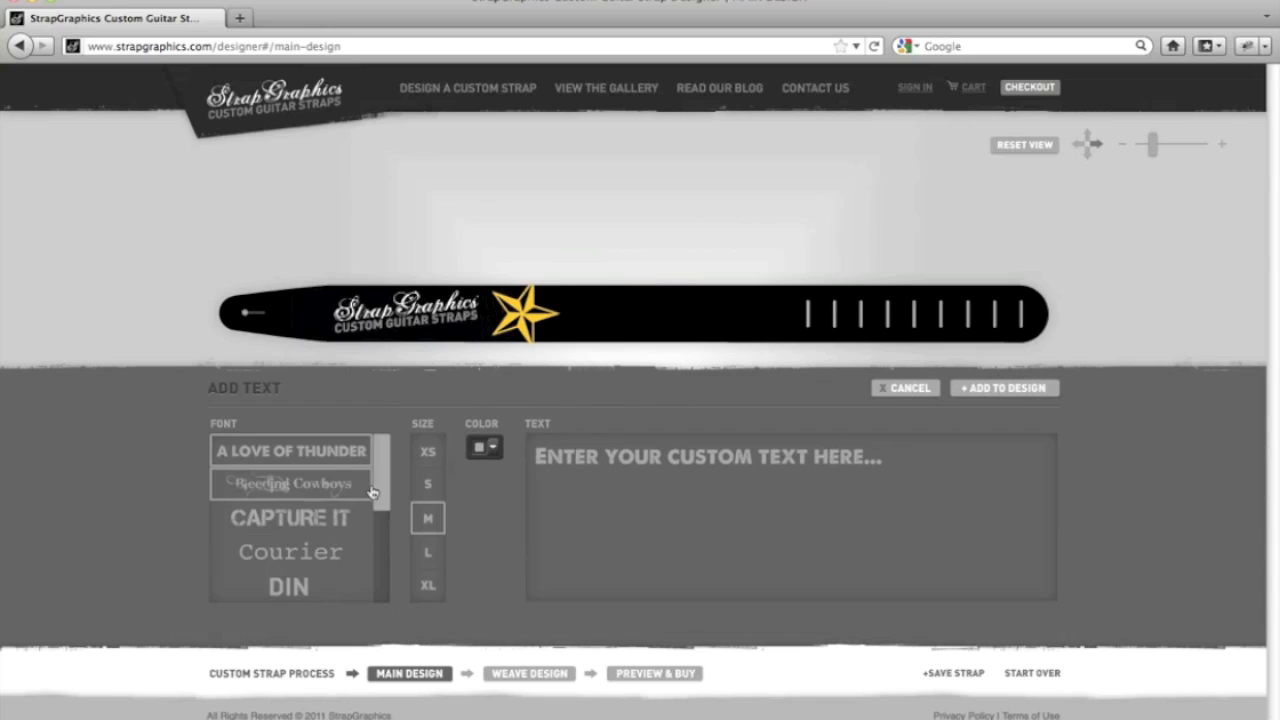
pyautogui.moveTo(383, 455)
pyautogui.mouseDown()
pyautogui.moveTo(382, 567)
pyautogui.moveTo(388, 445)
pyautogui.mouseUp()
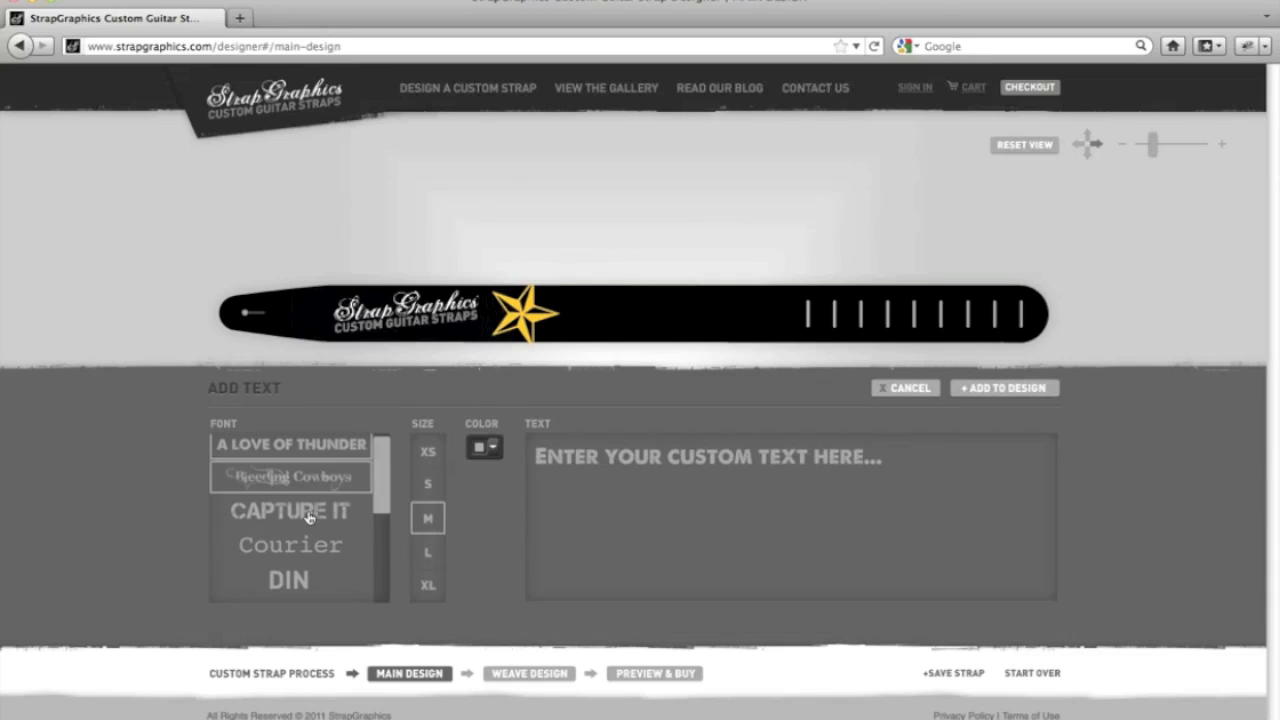
pyautogui.click(300, 512)
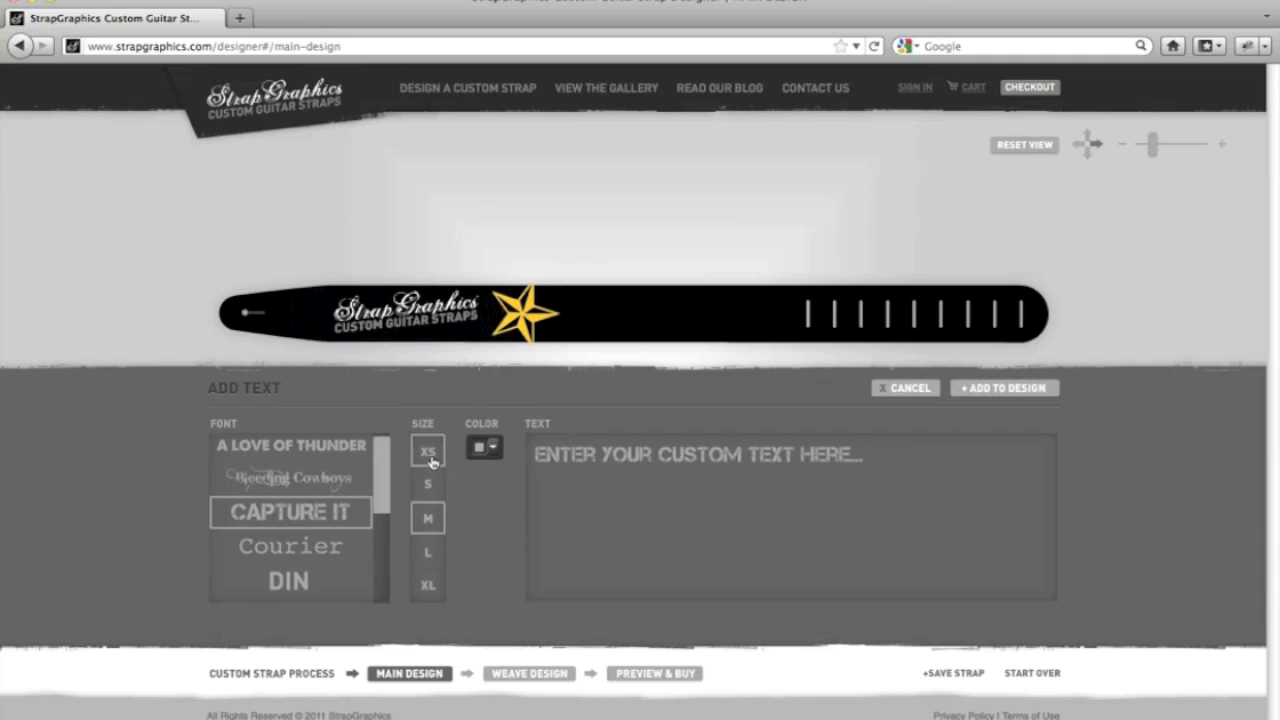
pyautogui.click(427, 588)
pyautogui.click(493, 447)
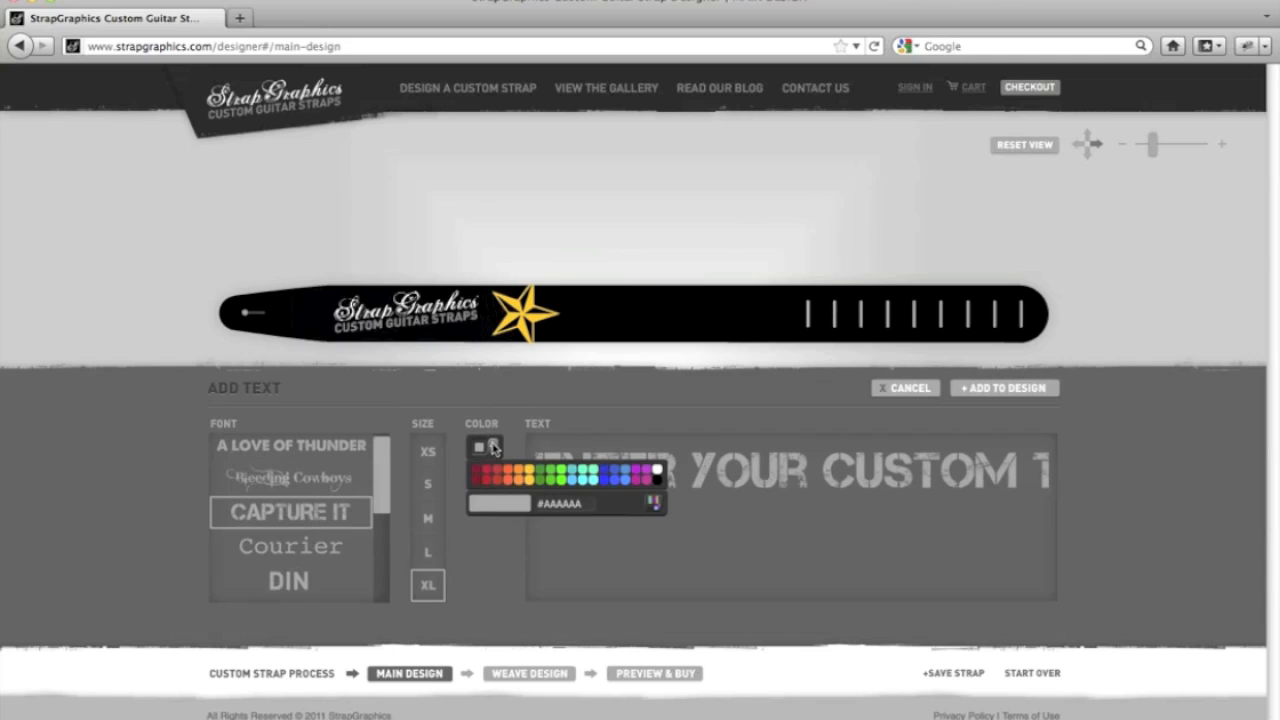
pyautogui.click(530, 473)
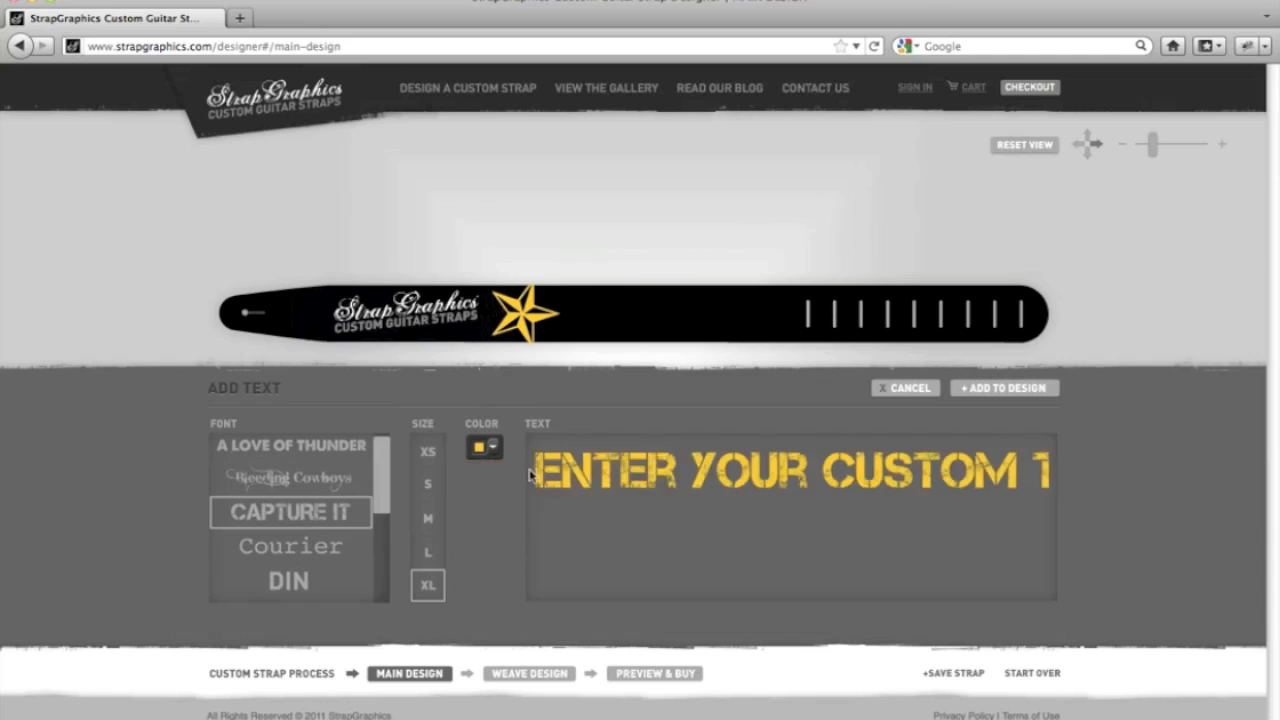
# Step: Add the text CUSTOM to the design and place it just beyond the star with a small gap
pyautogui.click(700, 470)
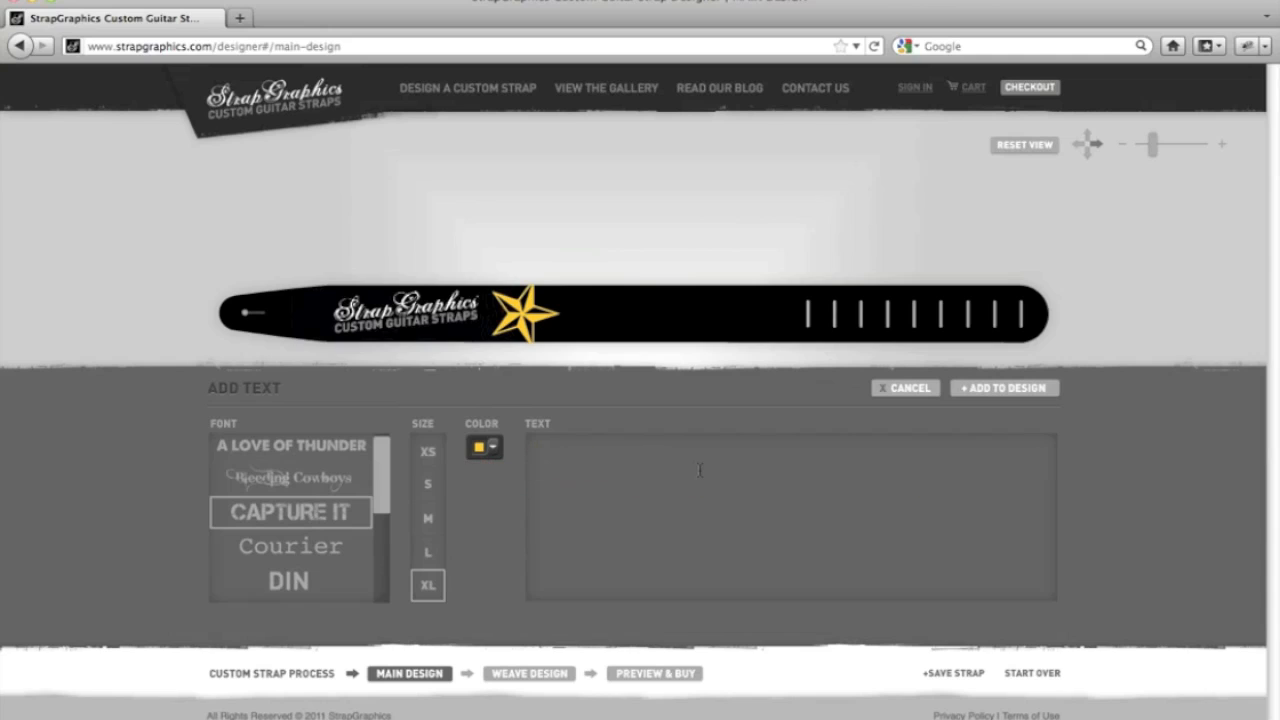
pyautogui.write('CUSTOM')
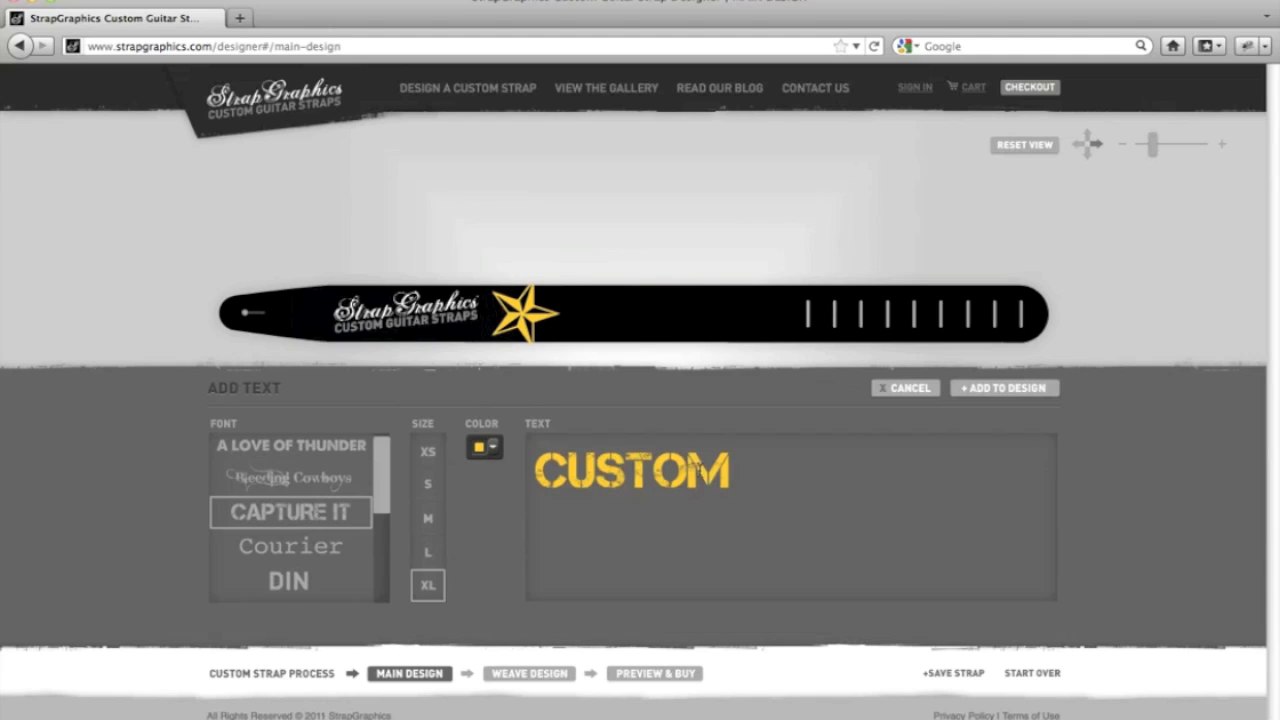
pyautogui.click(1000, 392)
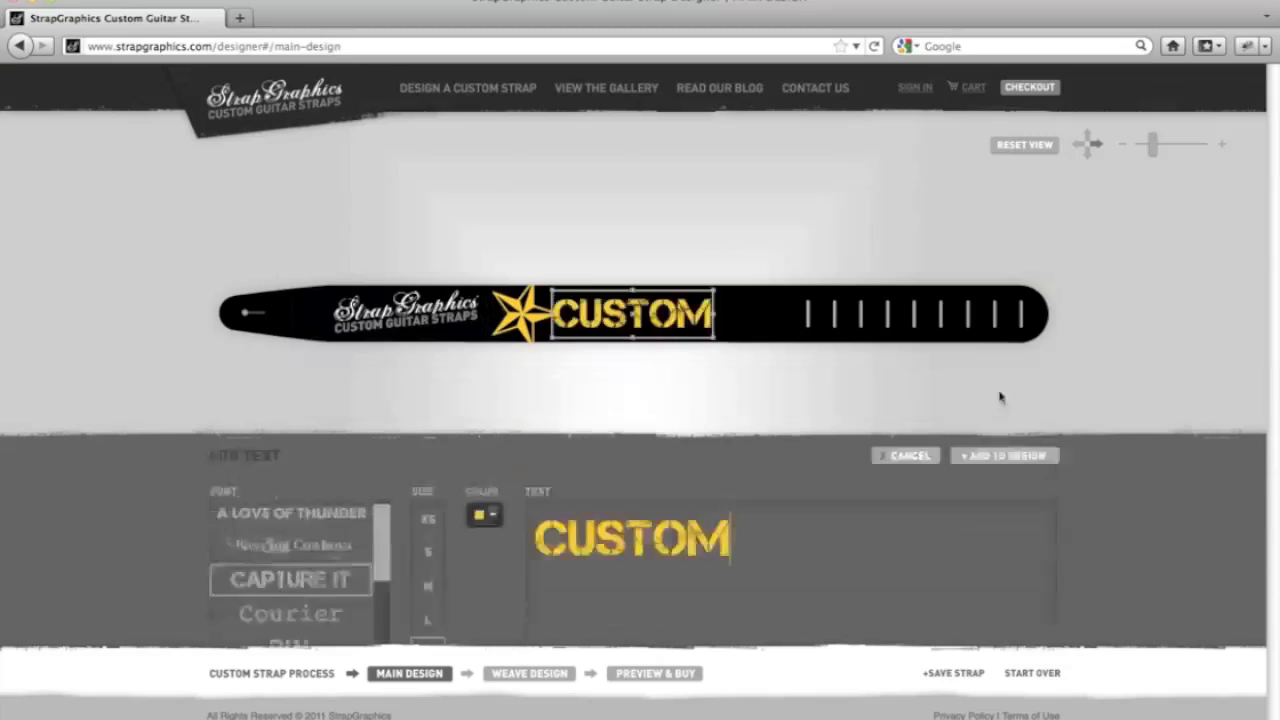
pyautogui.moveTo(680, 317)
pyautogui.mouseDown()
pyautogui.moveTo(714, 317)
pyautogui.moveTo(700, 317)
pyautogui.mouseUp()
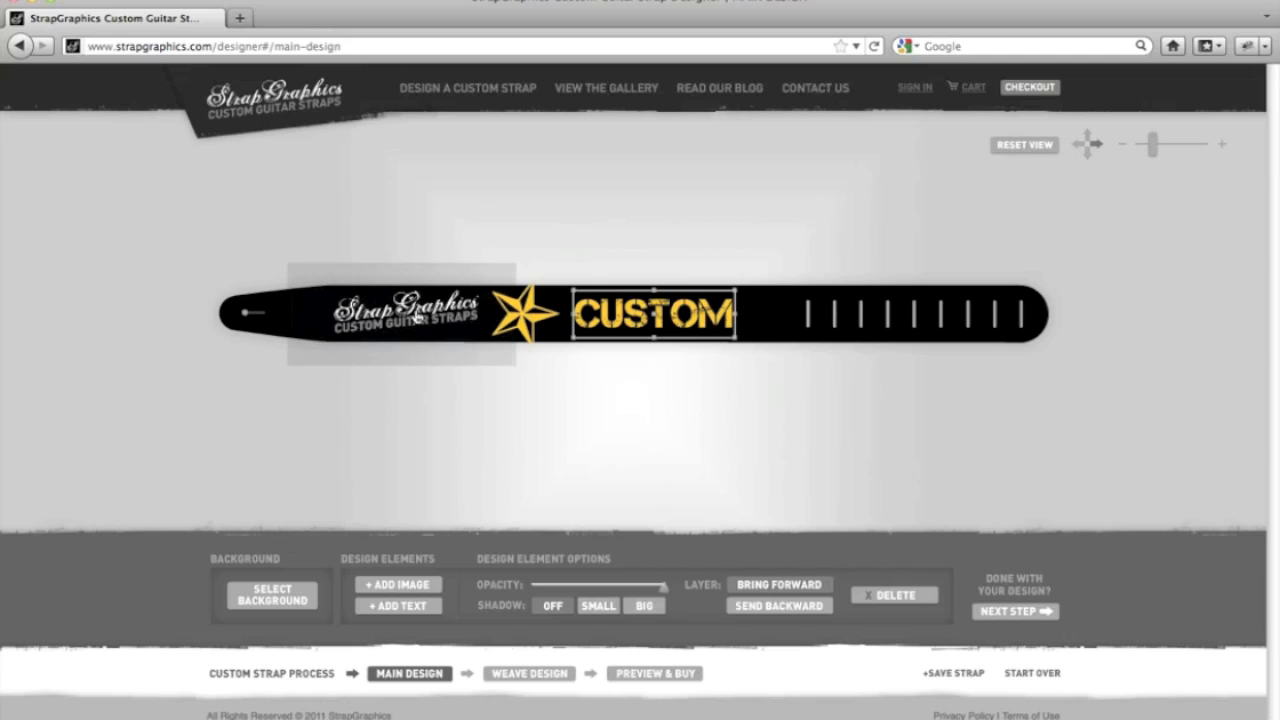
# Step: Move the CUSTOM text over the logo and try its opacity and its Small and Big shadow options
pyautogui.moveTo(681, 318); pyautogui.dragTo(362, 316)
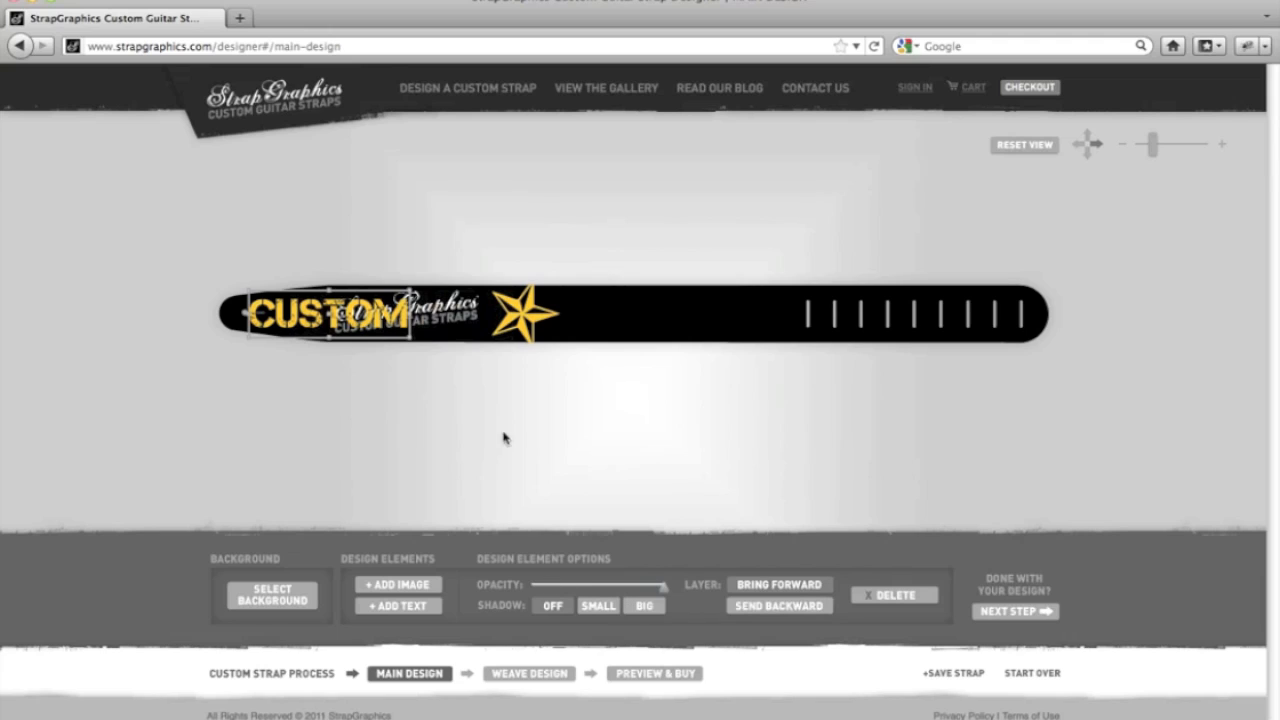
pyautogui.moveTo(664, 592)
pyautogui.mouseDown()
pyautogui.moveTo(585, 592)
pyautogui.moveTo(674, 592)
pyautogui.mouseUp()
pyautogui.click(594, 610)
pyautogui.click(642, 610)
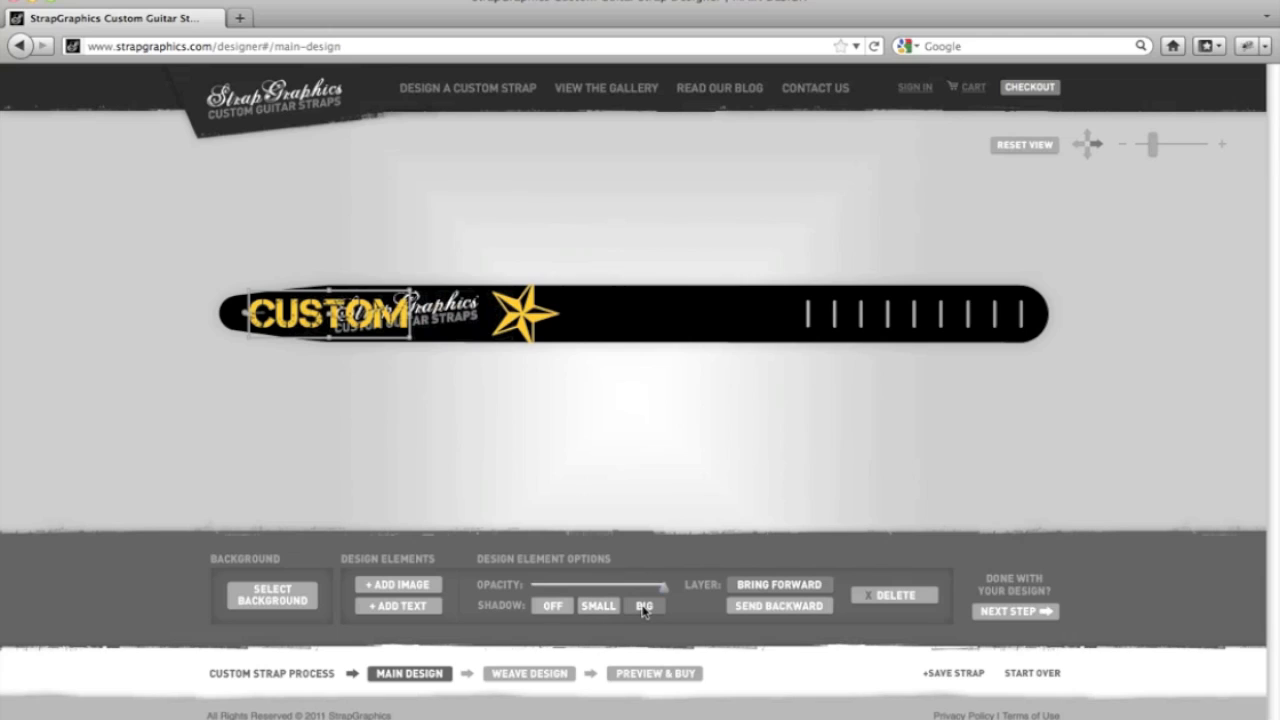
# Step: Overlap the CUSTOM text with the logo and star, then try sending it backward and bringing it forward again
pyautogui.moveTo(390, 313); pyautogui.dragTo(494, 312)
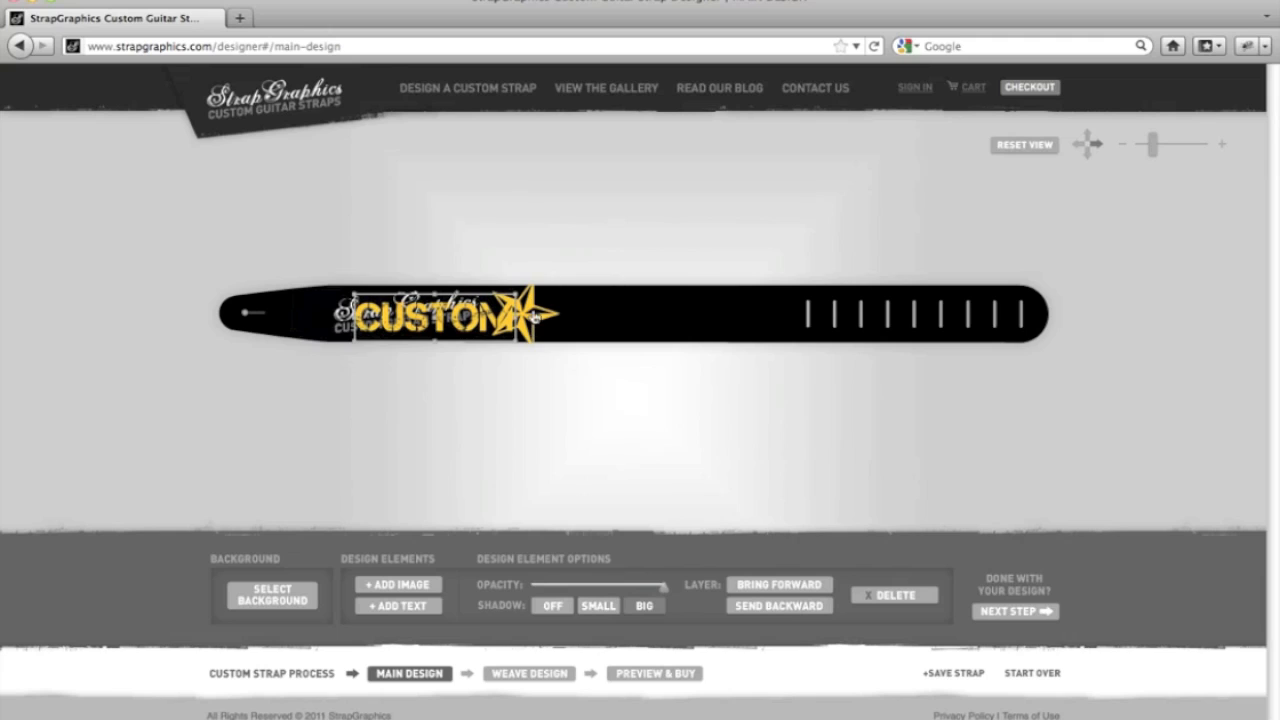
pyautogui.click(767, 606)
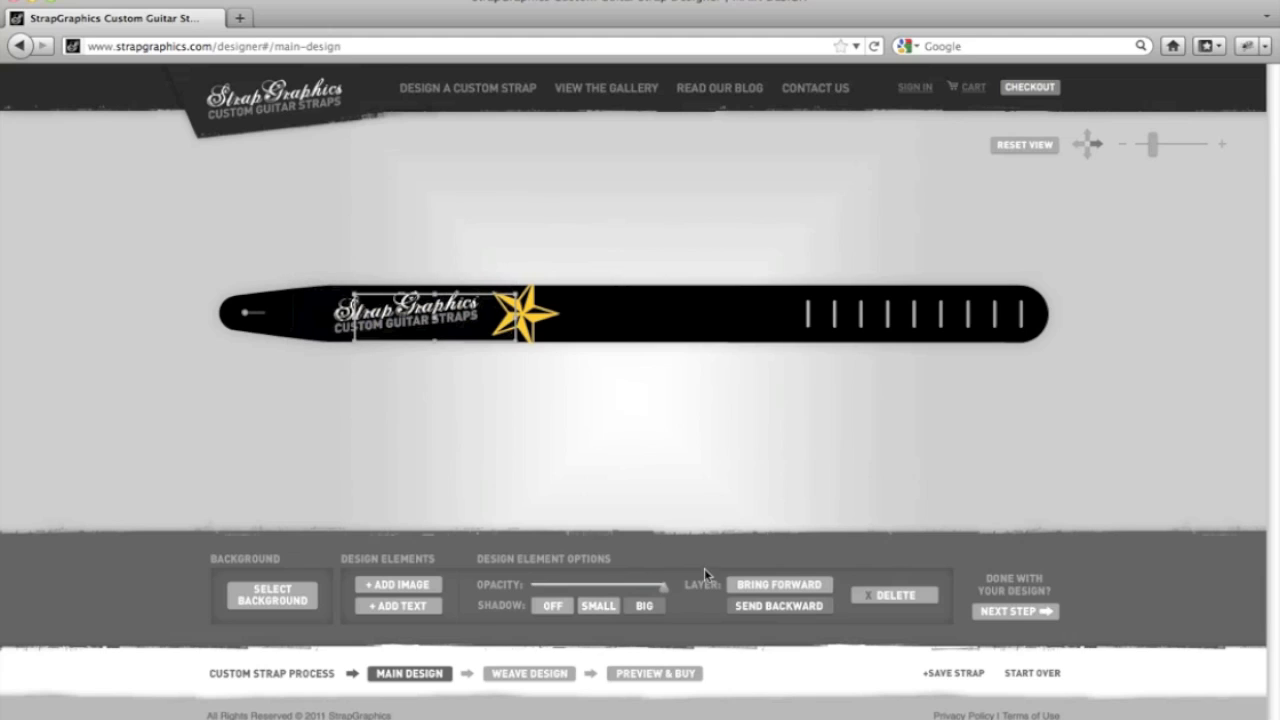
pyautogui.click(775, 591)
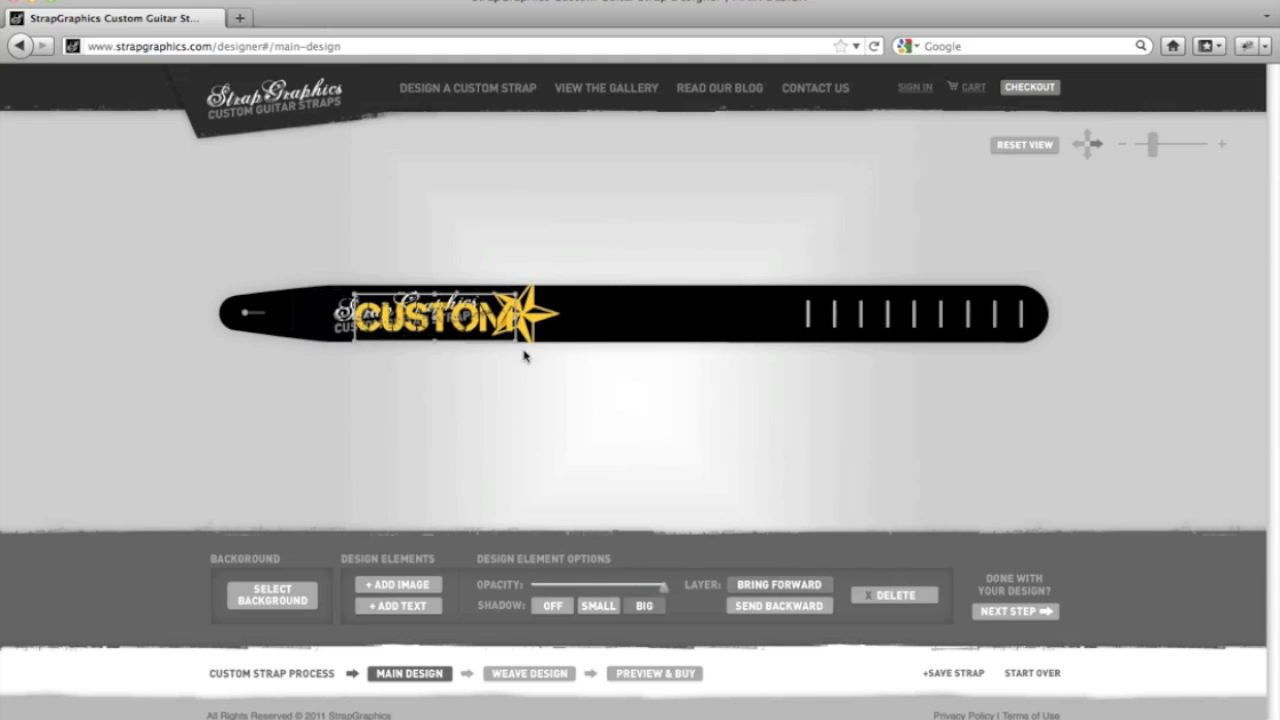
# Step: Move the CUSTOM text beyond the star and fine-tune it so it touches the star's tip, centred across the strap's width
pyautogui.moveTo(428, 316); pyautogui.dragTo(643, 325)
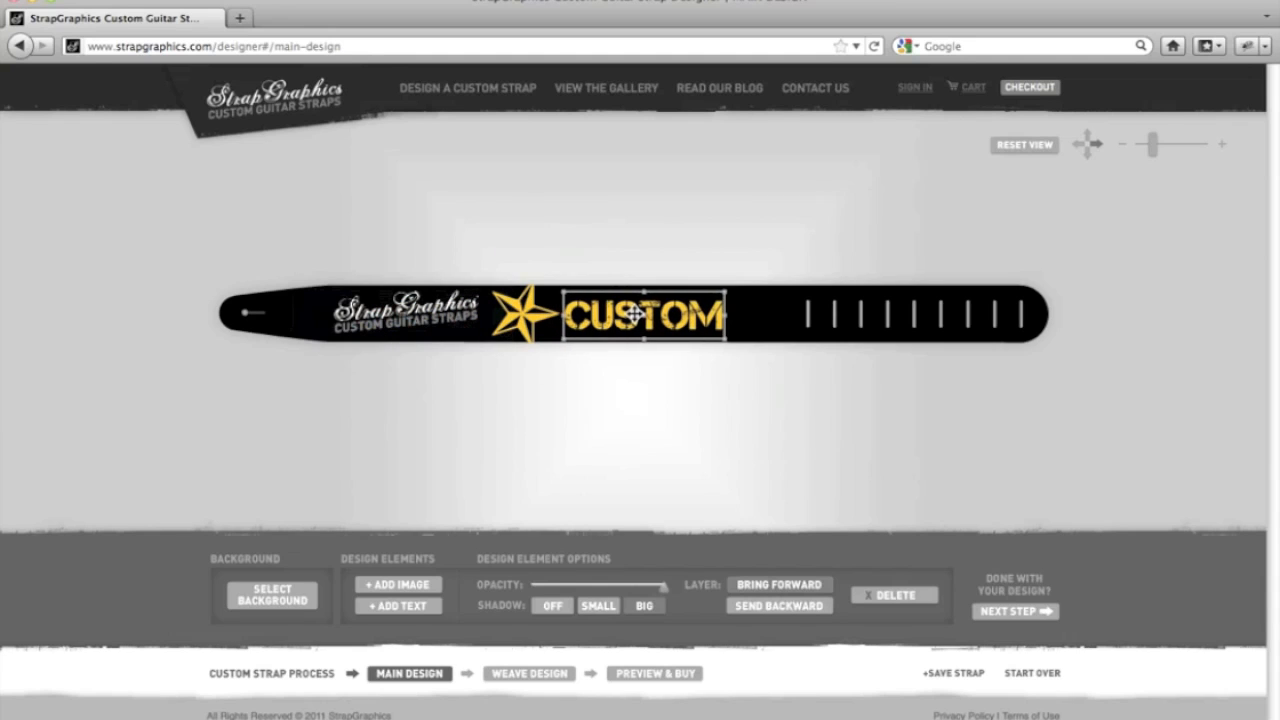
pyautogui.click(838, 408)
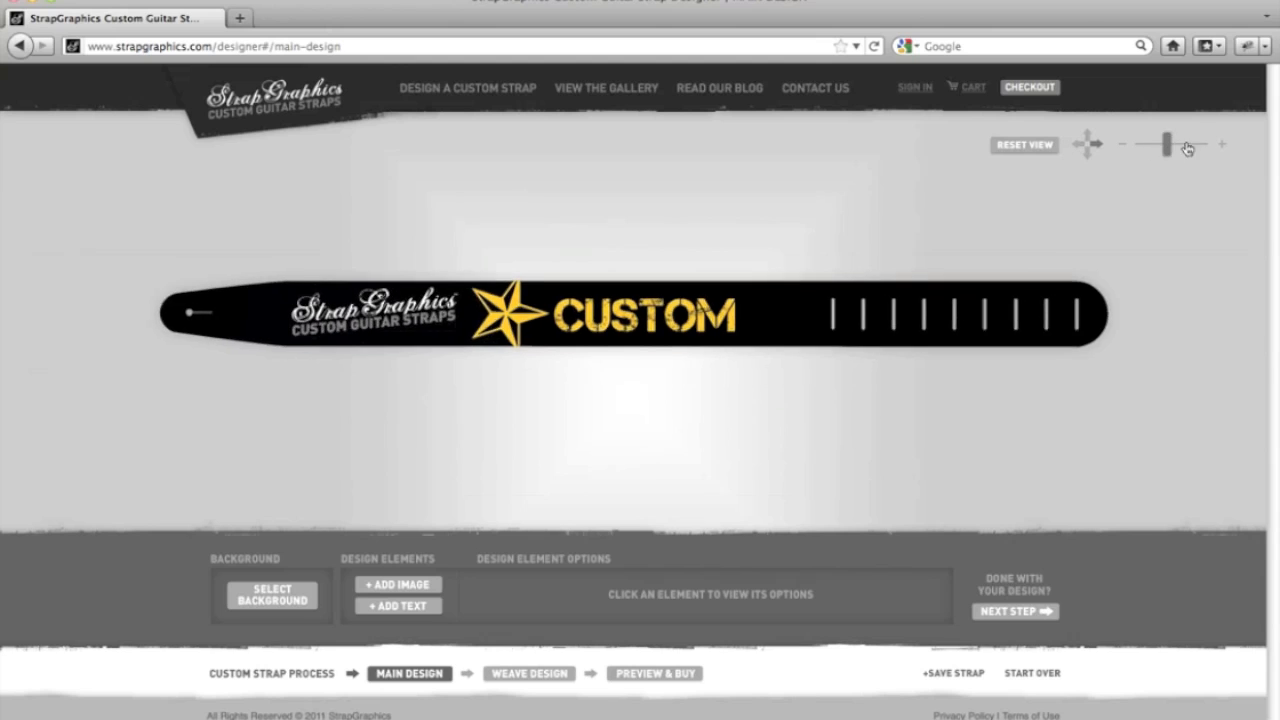
pyautogui.moveTo(1154, 148); pyautogui.dragTo(1209, 144)
pyautogui.click(737, 296)
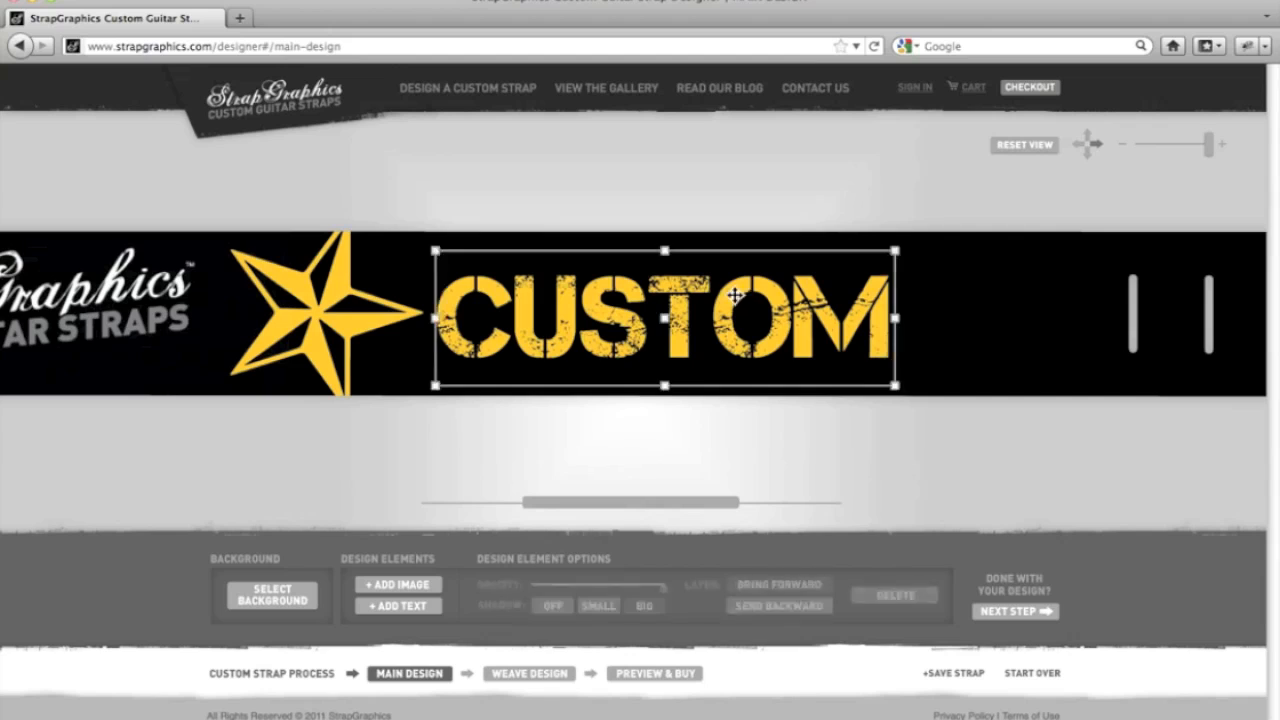
pyautogui.moveTo(737, 296); pyautogui.dragTo(721, 289)
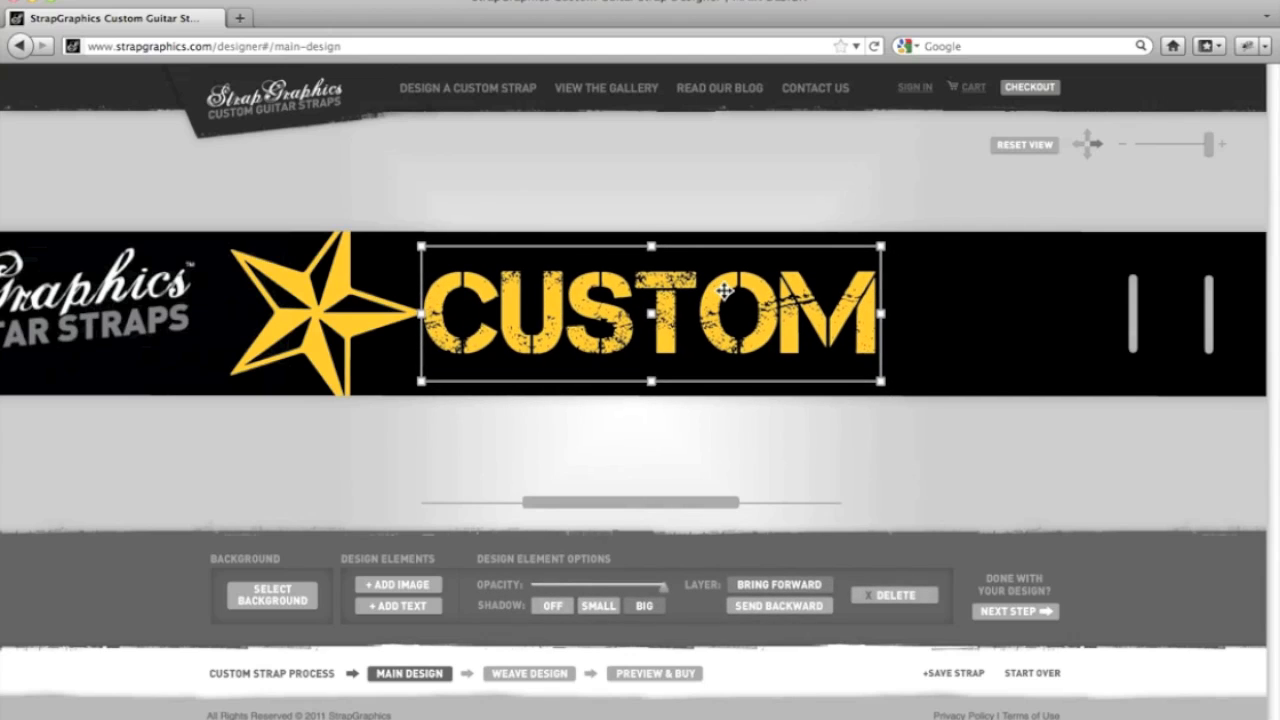
pyautogui.click(1025, 146)
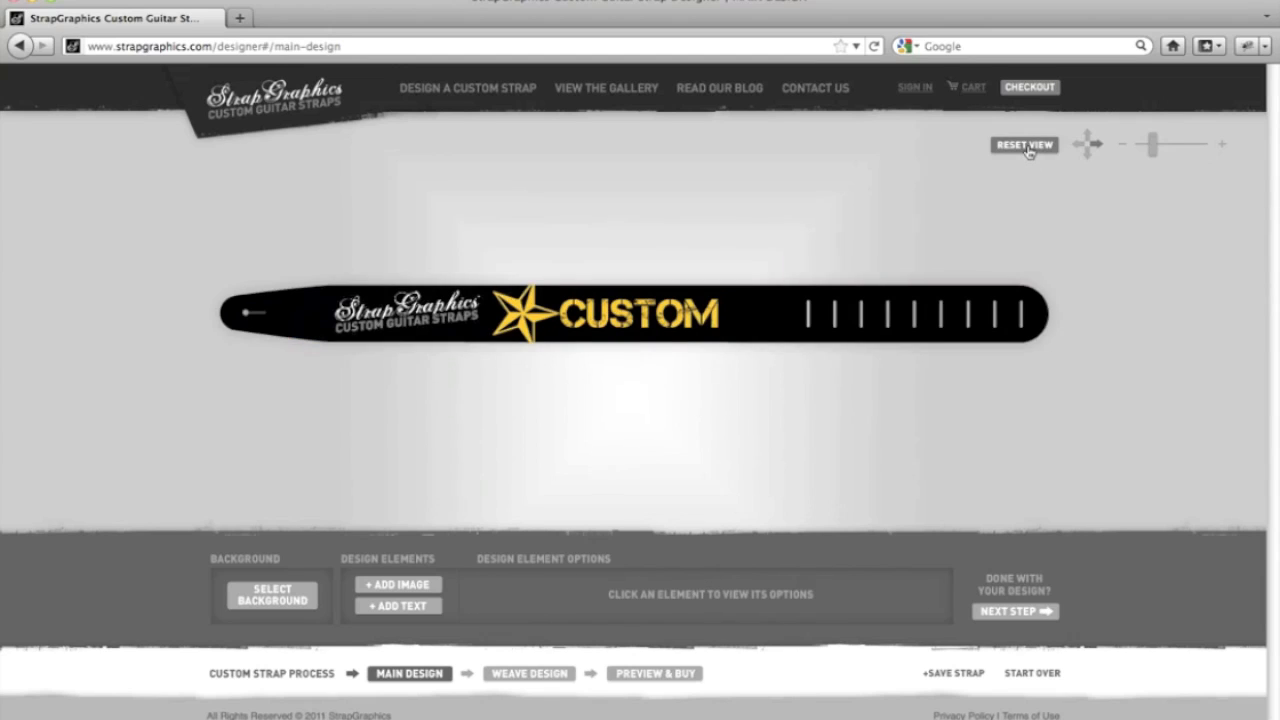
# Step: Examine the strap design upside down and in vertical orientation, and restore the default view
pyautogui.click(1087, 138)
pyautogui.click(1087, 139)
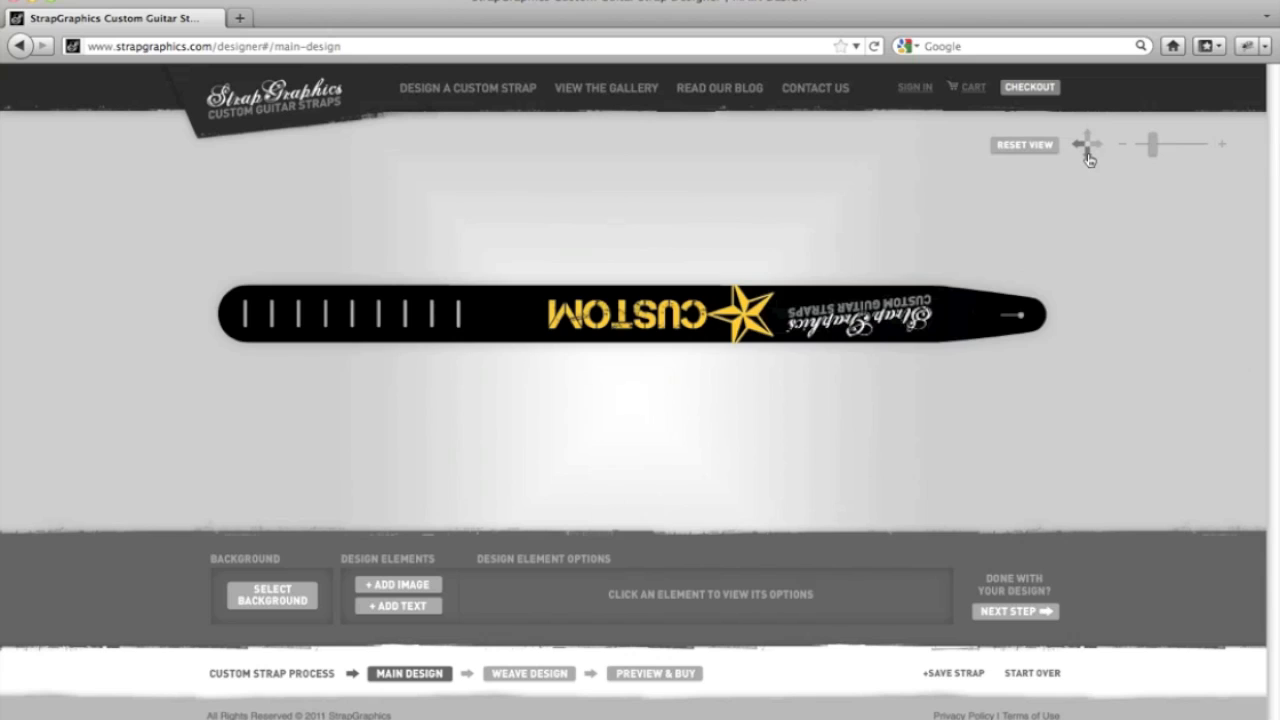
pyautogui.click(1087, 134)
pyautogui.click(1087, 133)
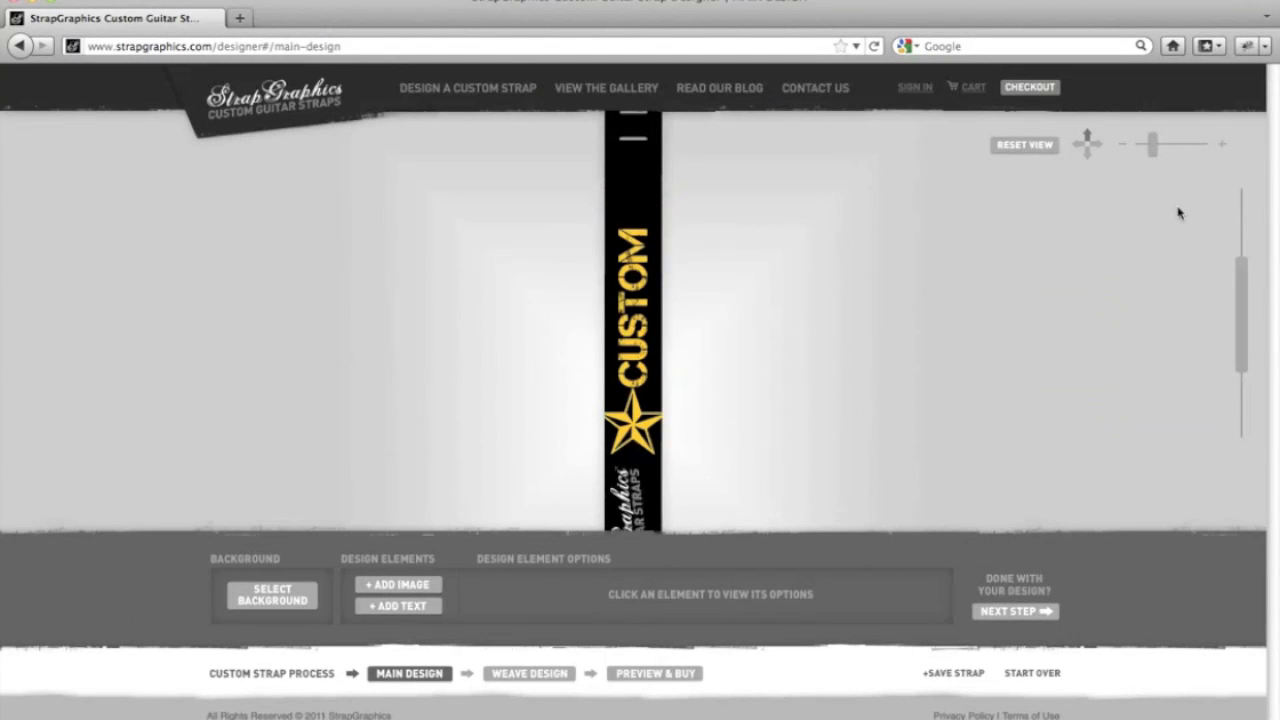
pyautogui.moveTo(1237, 275)
pyautogui.mouseDown()
pyautogui.moveTo(1234, 341)
pyautogui.moveTo(1236, 279)
pyautogui.mouseUp()
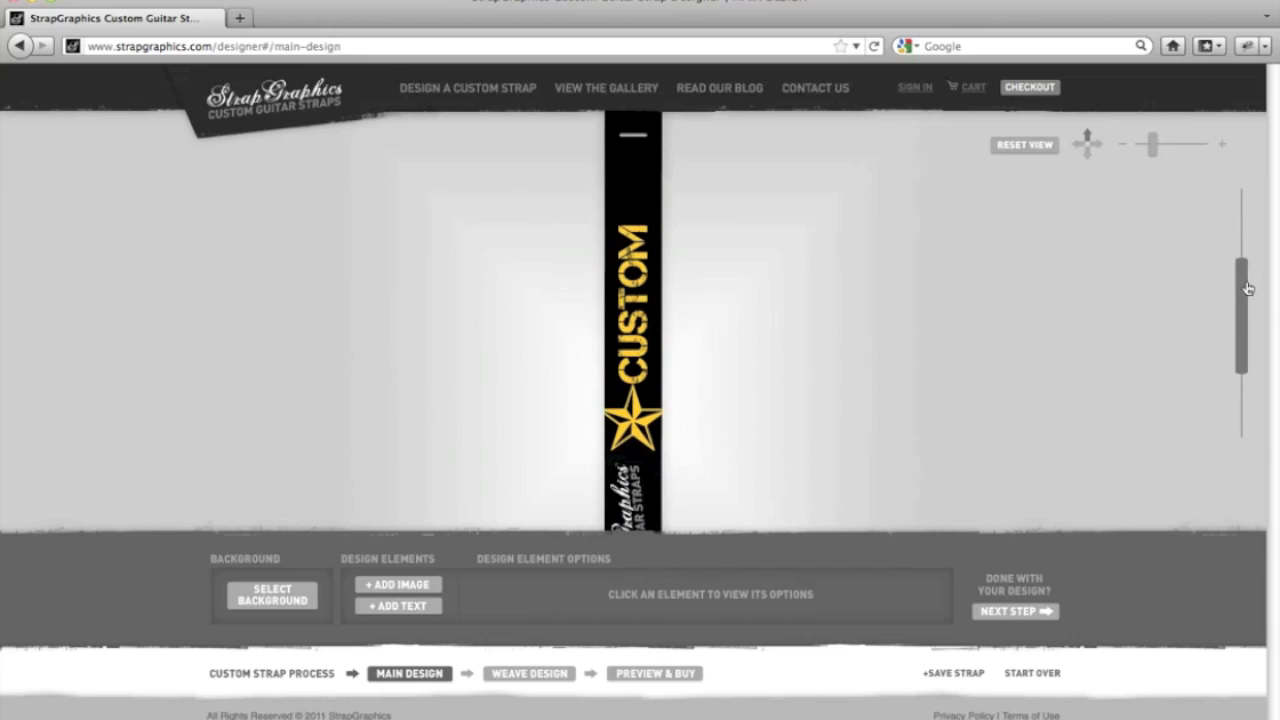
pyautogui.click(1036, 145)
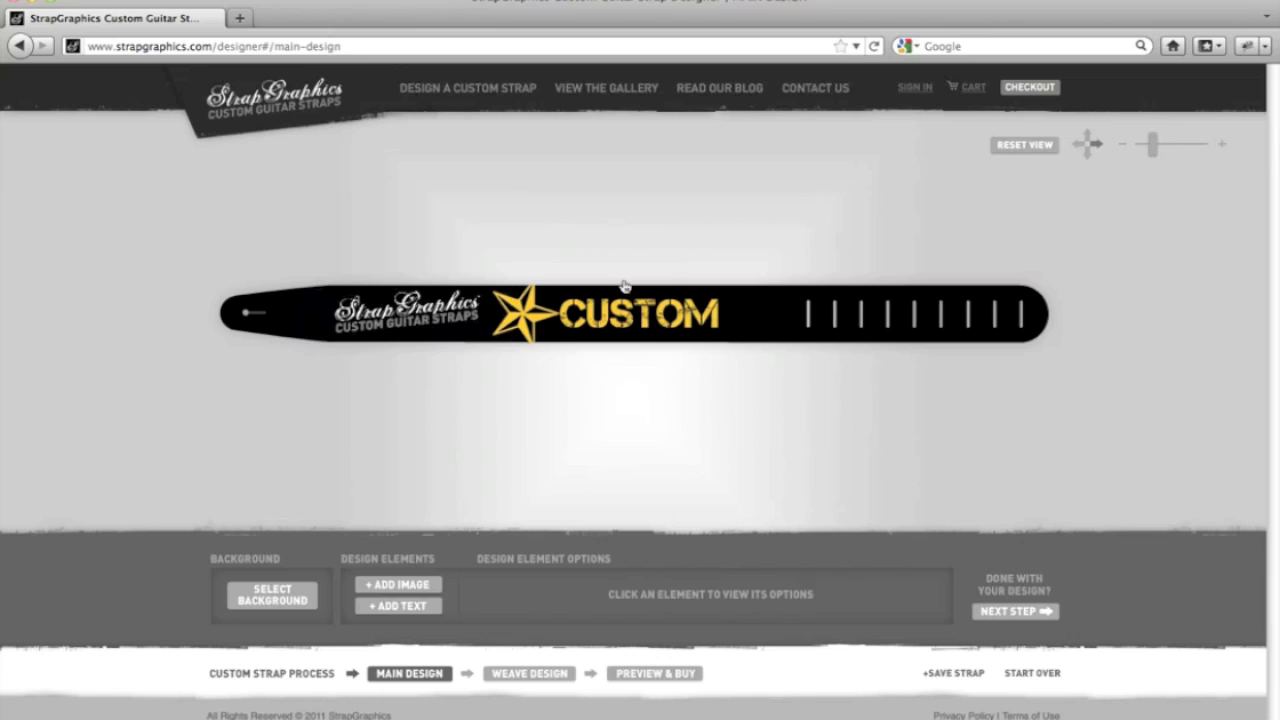
# Step: Add the custom weave option for $30 to the strap and apply a solid black background to the weave piece
pyautogui.click(1028, 612)
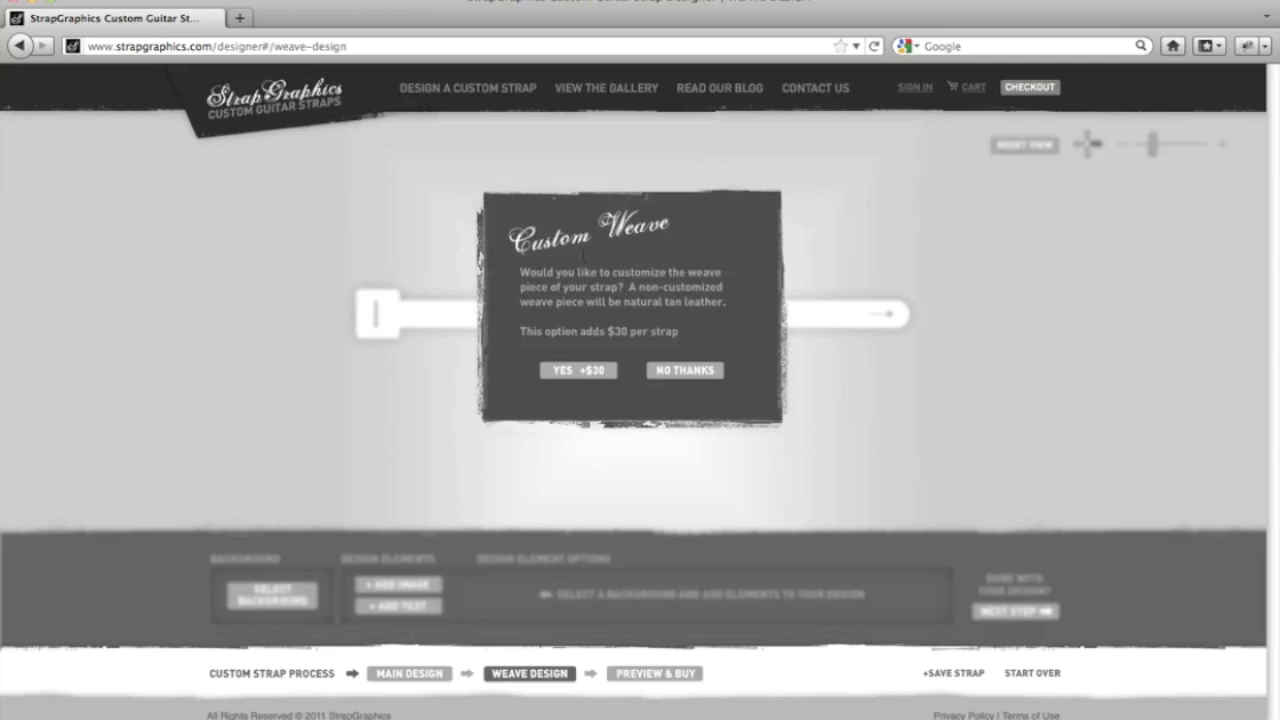
pyautogui.click(587, 371)
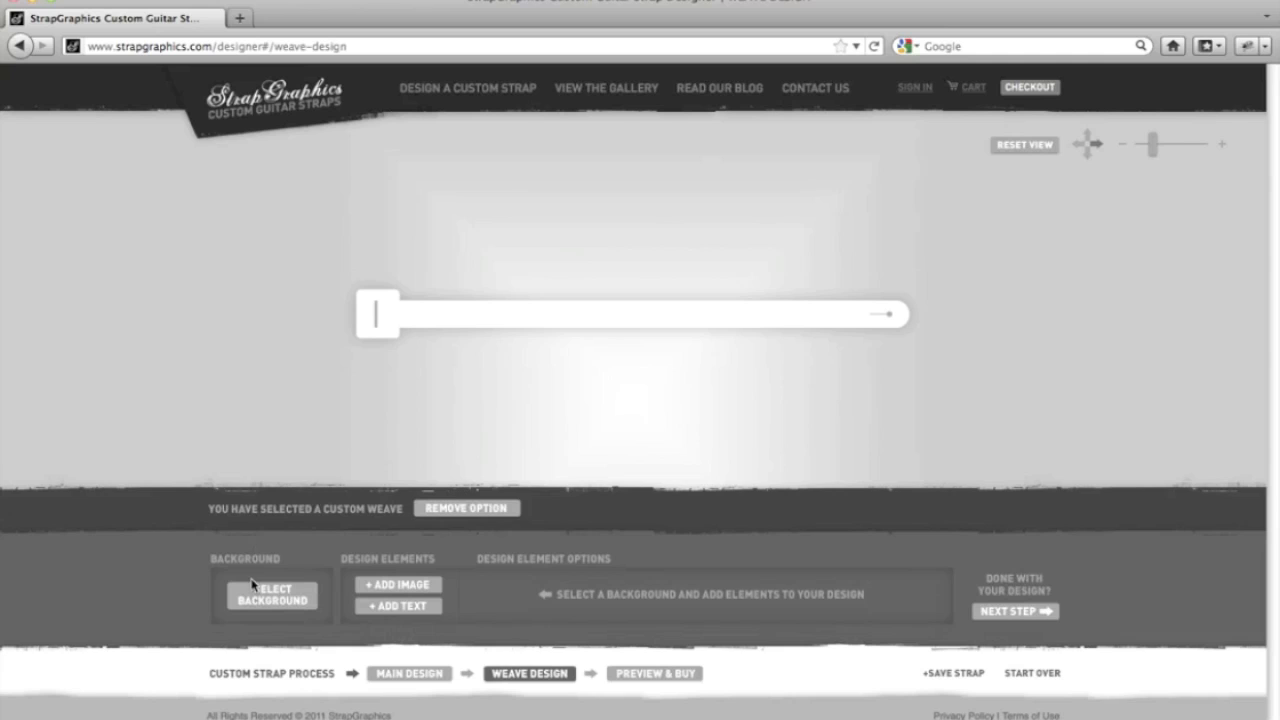
pyautogui.click(271, 594)
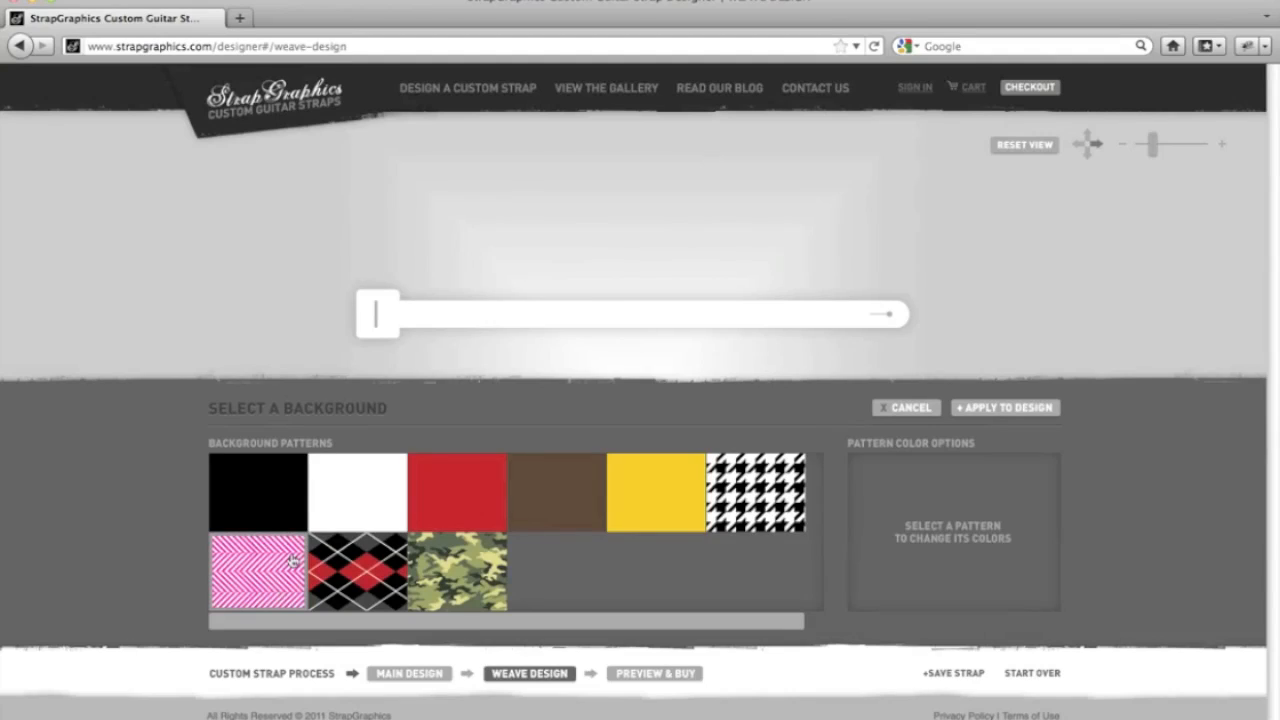
pyautogui.click(278, 507)
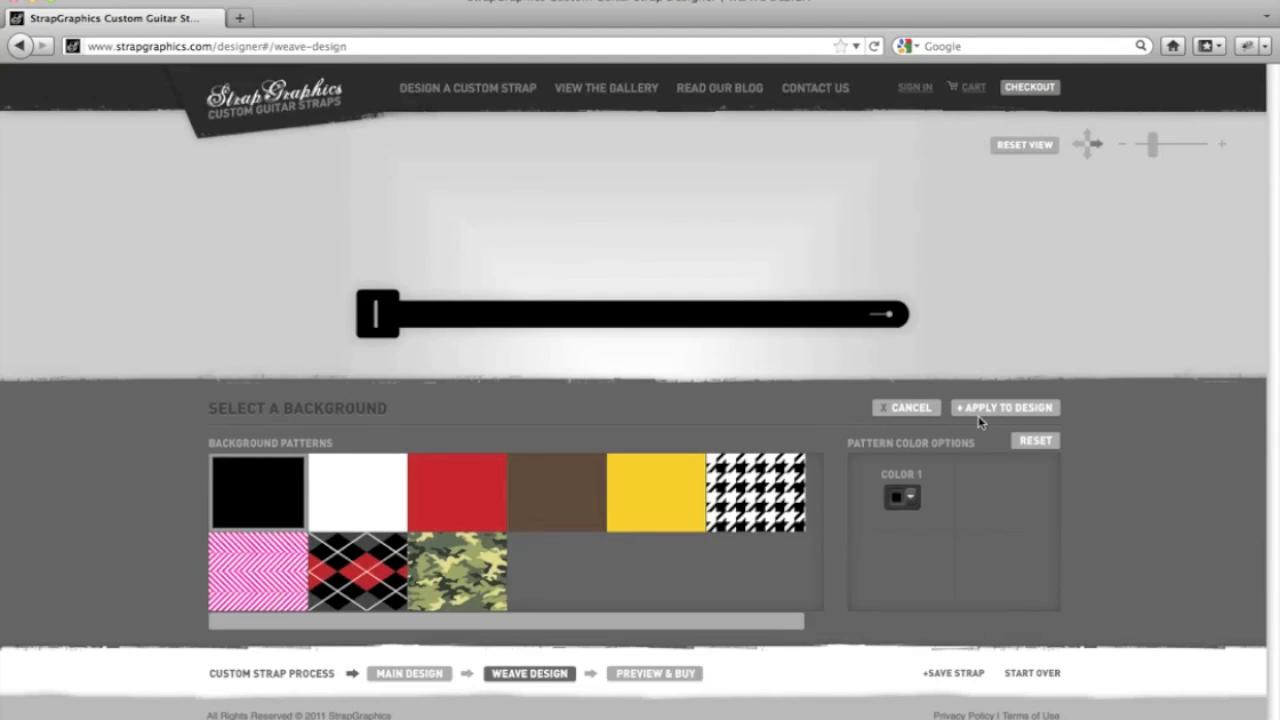
pyautogui.click(986, 410)
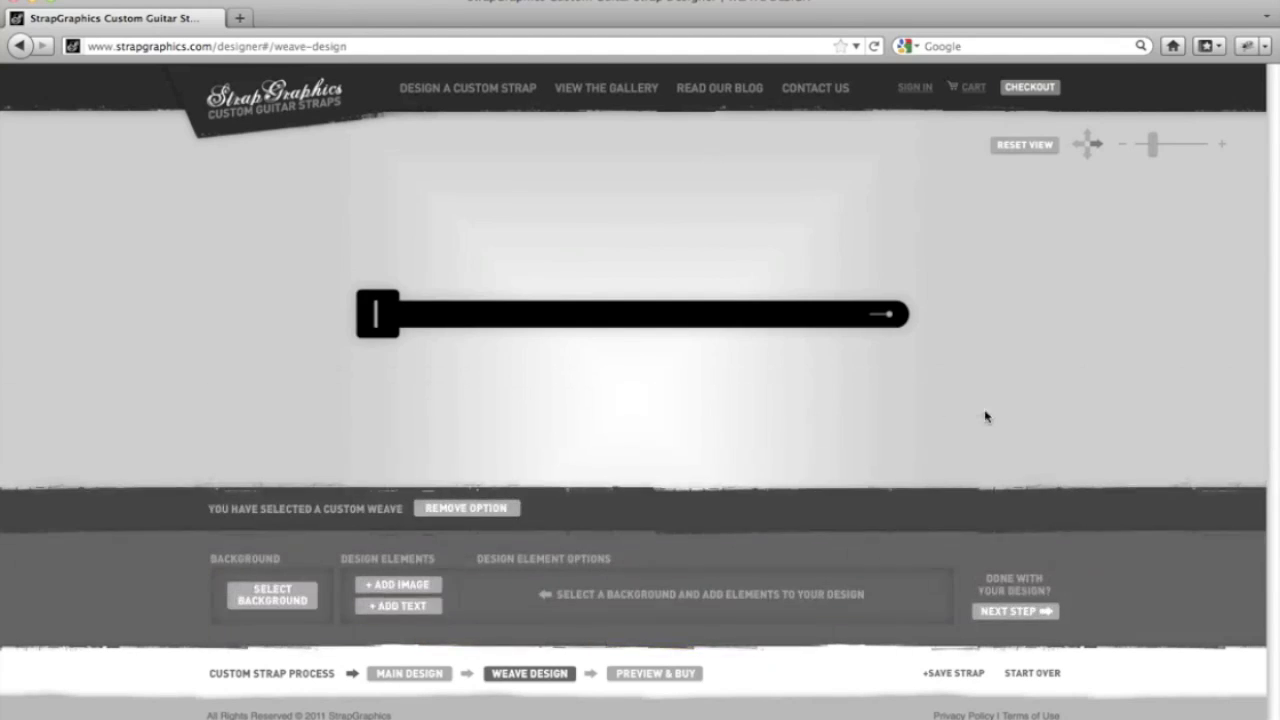
# Step: Proceed to the preview of the finished strap and add it to the shopping cart
pyautogui.click(1016, 611)
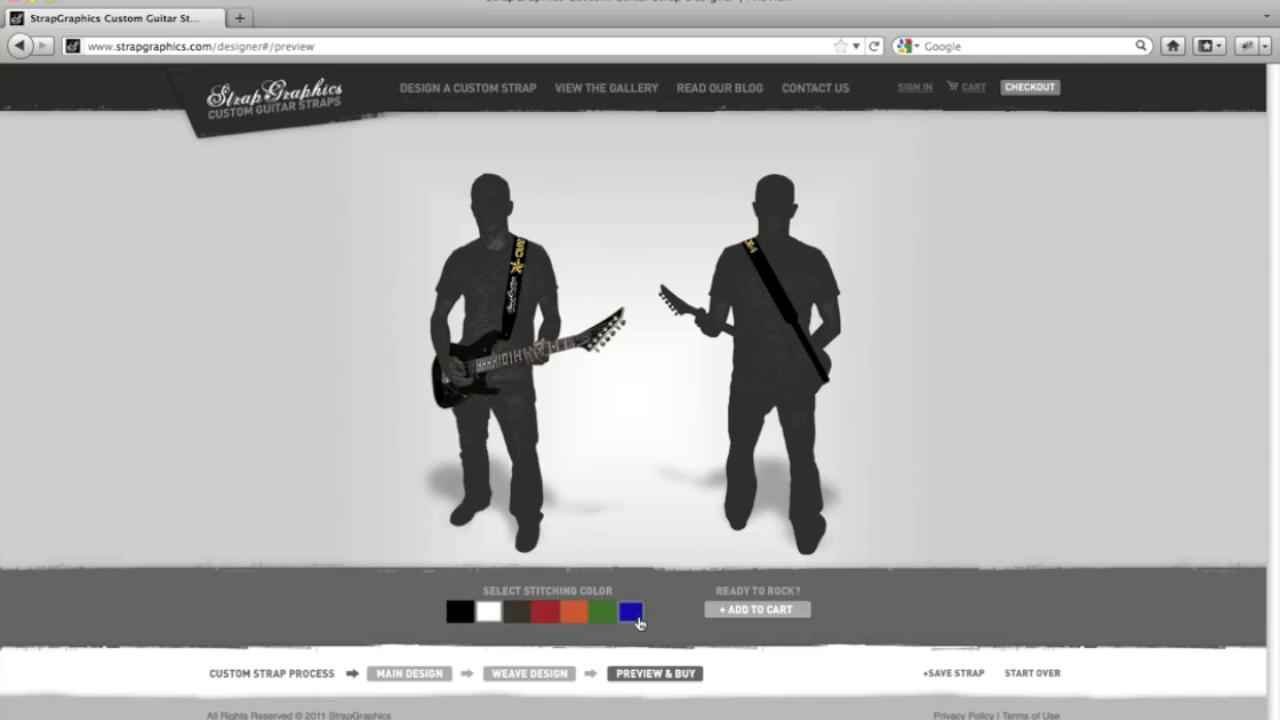
pyautogui.click(781, 617)
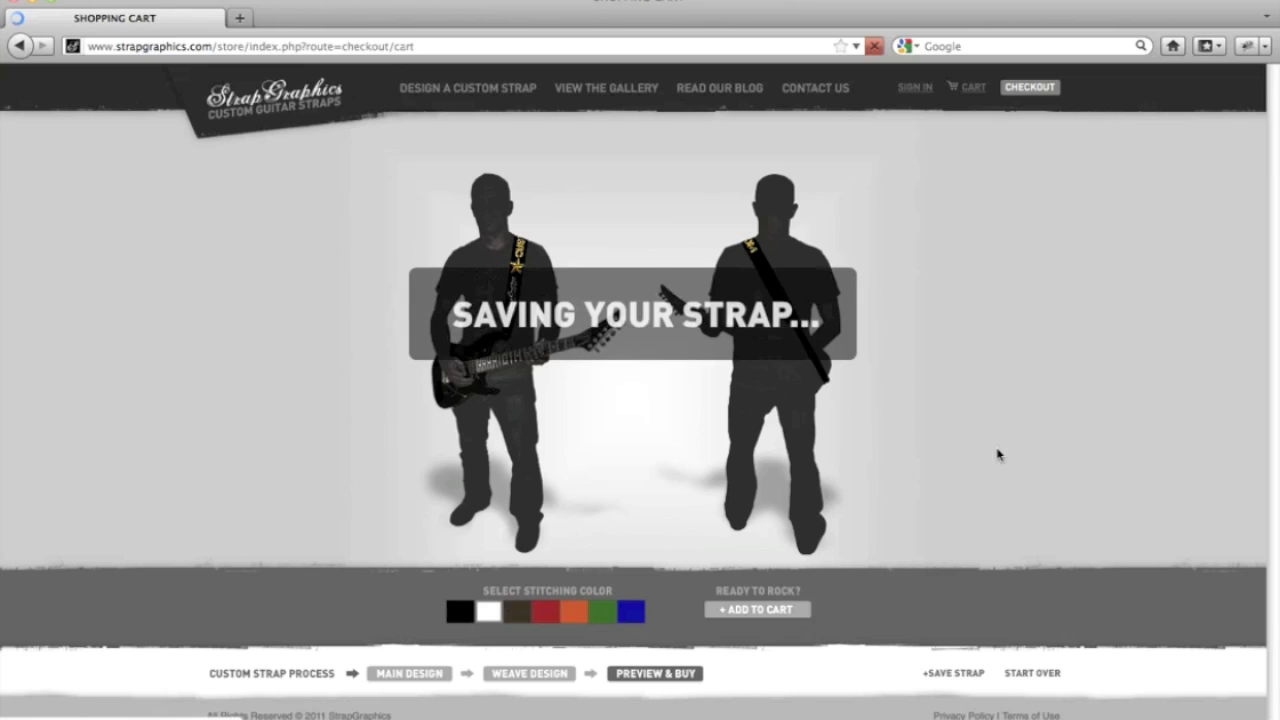